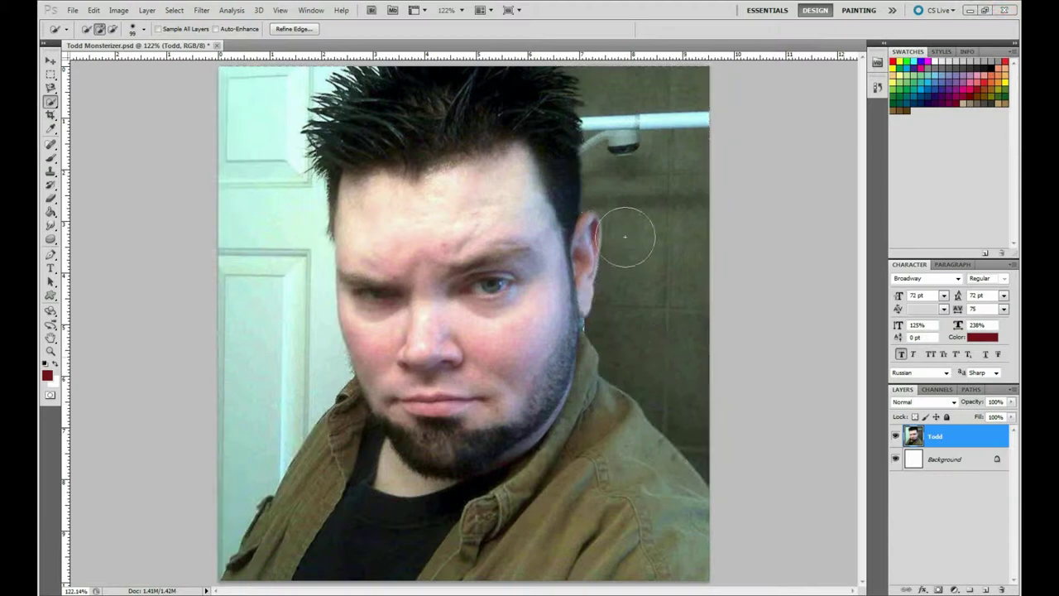
# Step: Delete the selected background to white, deselect, and bring up the alien reference picture
pyautogui.press('Delete')
pyautogui.hotkey('ctrl', 'd')
pyautogui.press('v')
pyautogui.click(389, 593)
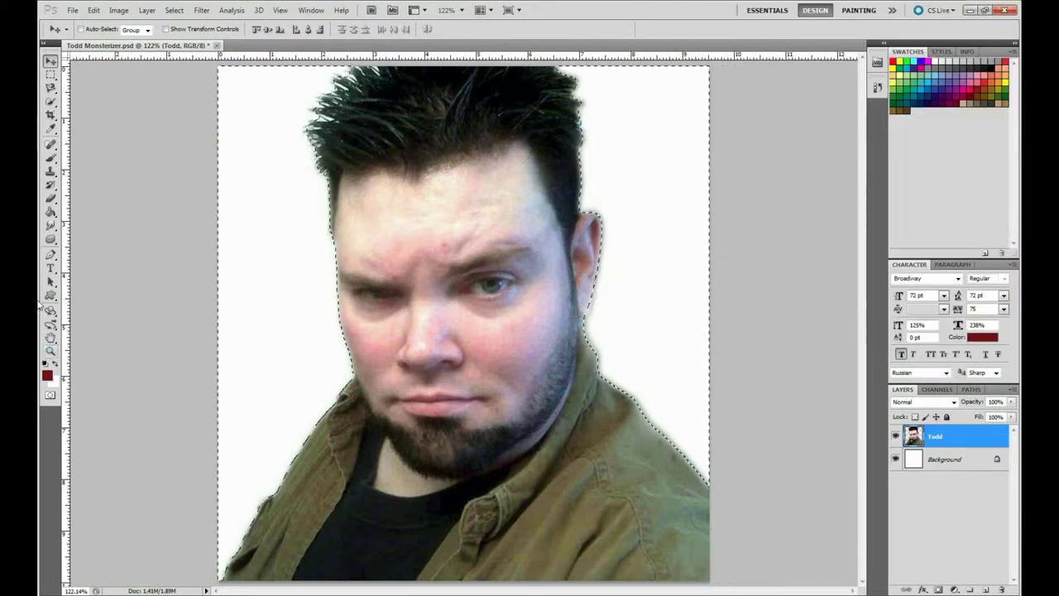
# Step: Select the lips with a 7 px Quick Selection brush and refine the edge
pyautogui.press('l')
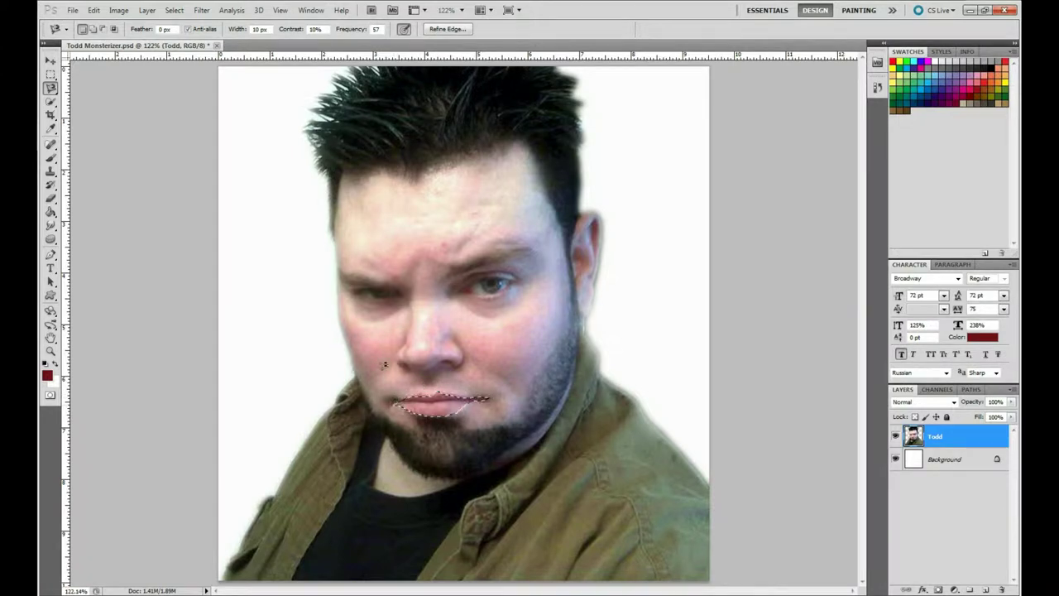
pyautogui.press('w')
pyautogui.scroll(4, 488, 397)
pyautogui.click(141, 29)
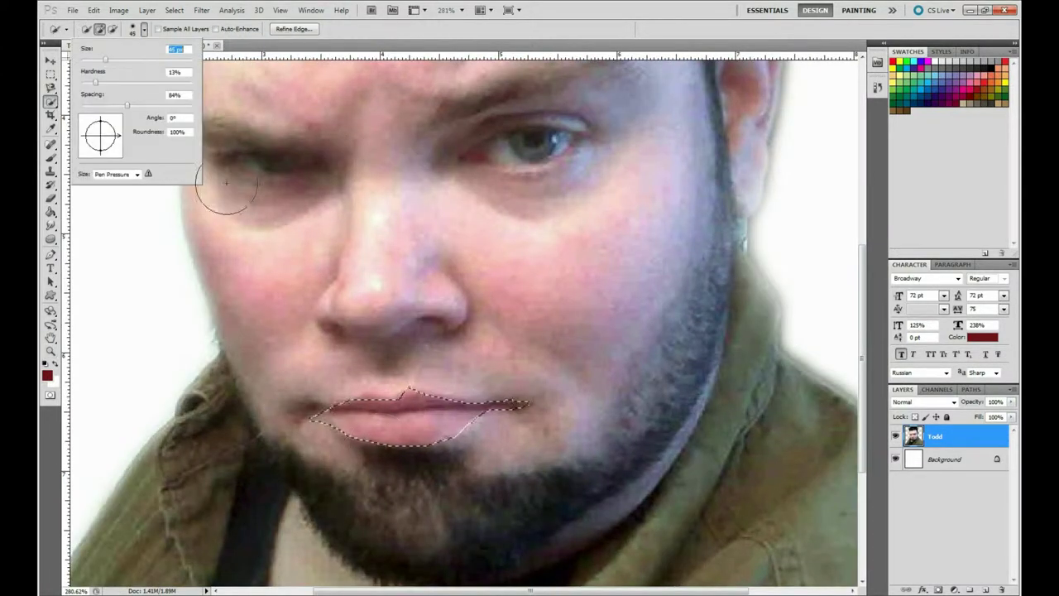
pyautogui.write('7')
pyautogui.press('Return')
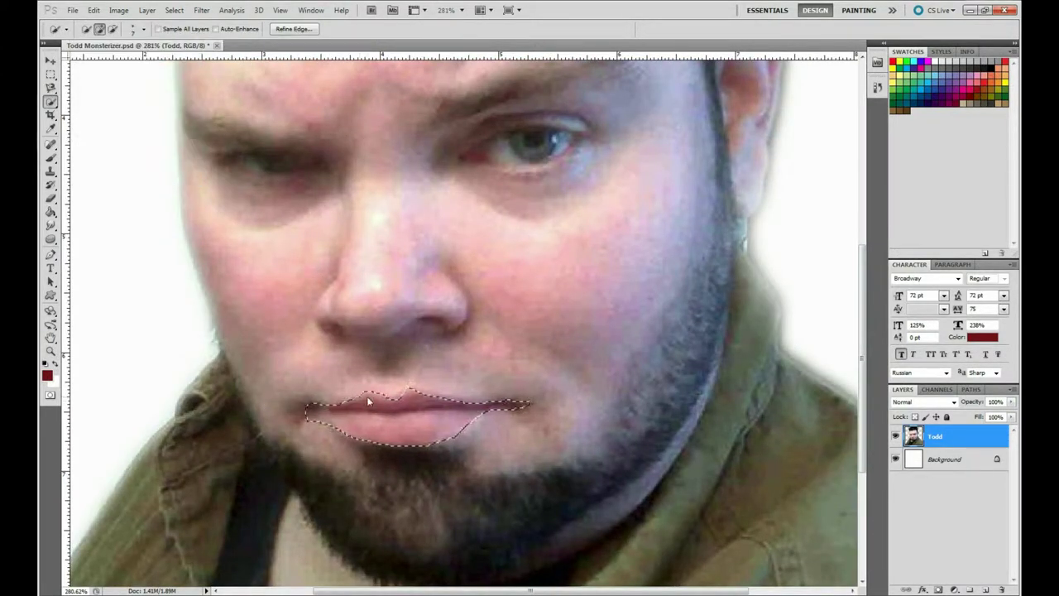
pyautogui.hotkey('ctrl', 'alt', 'r')
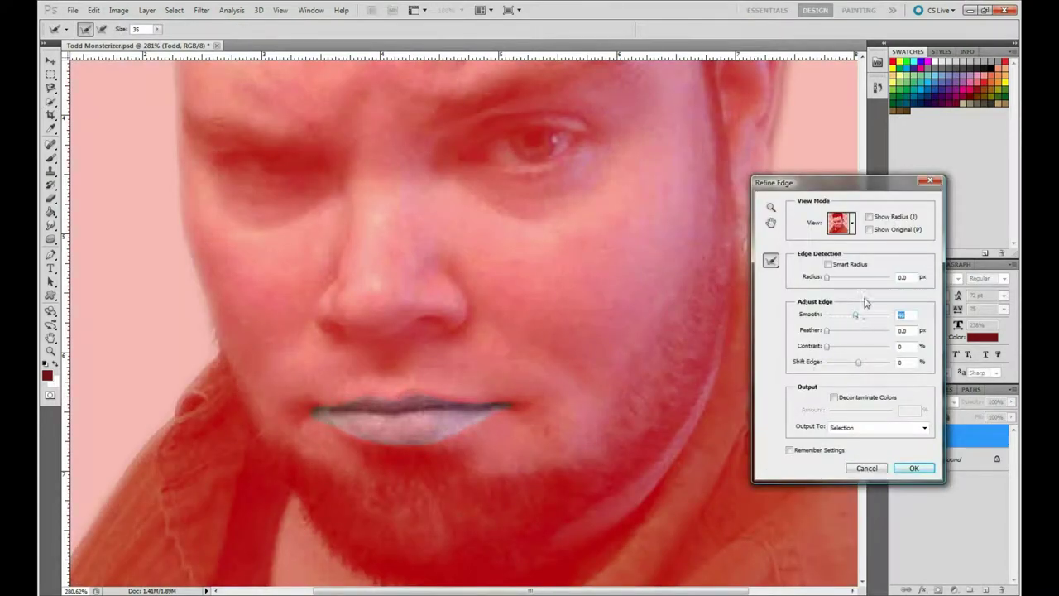
pyautogui.click(914, 468)
# Step: Scale the lip selection wider across the face and slightly taller
pyautogui.click(94, 10)
pyautogui.click(265, 253)
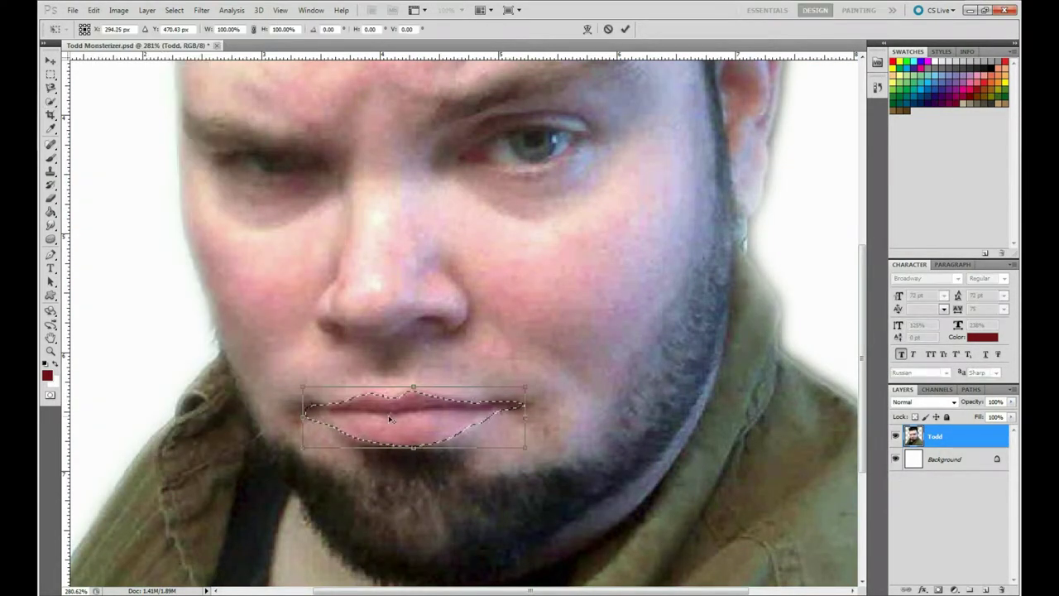
pyautogui.moveTo(526, 385); pyautogui.dragTo(614, 363)
pyautogui.moveTo(273, 408); pyautogui.dragTo(256, 408)
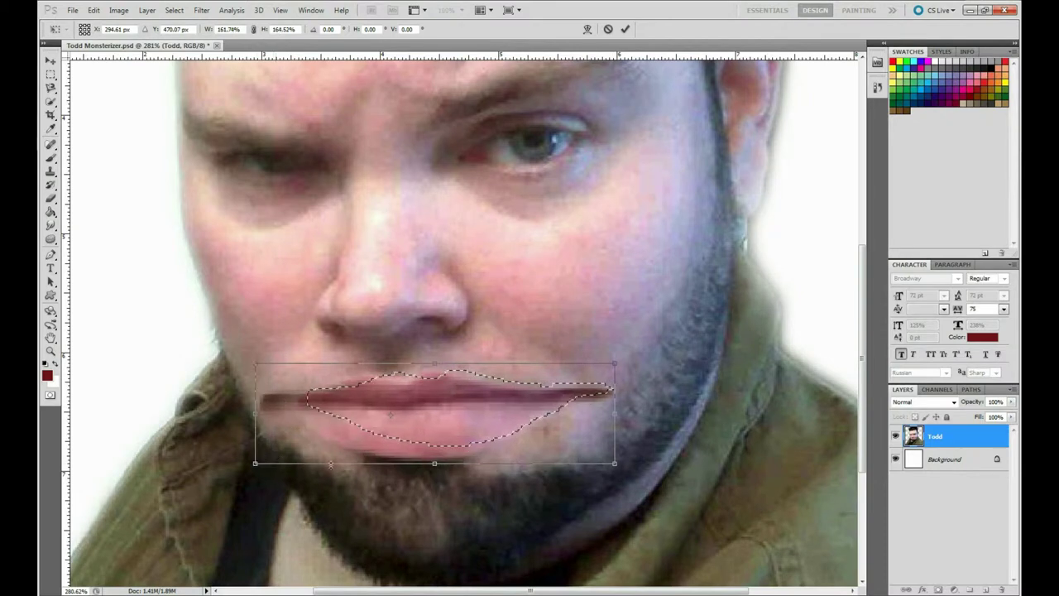
pyautogui.moveTo(435, 447); pyautogui.dragTo(434, 458)
# Step: Warp the lips so the right side bends upward and the left corner rises, then commit
pyautogui.click(588, 29)
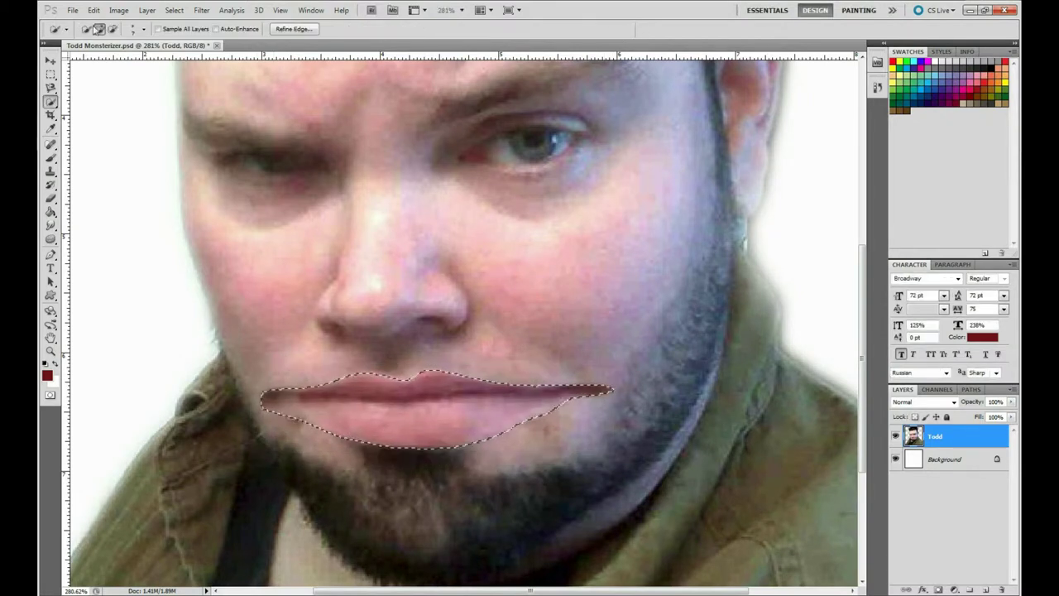
pyautogui.moveTo(571, 434); pyautogui.dragTo(660, 317)
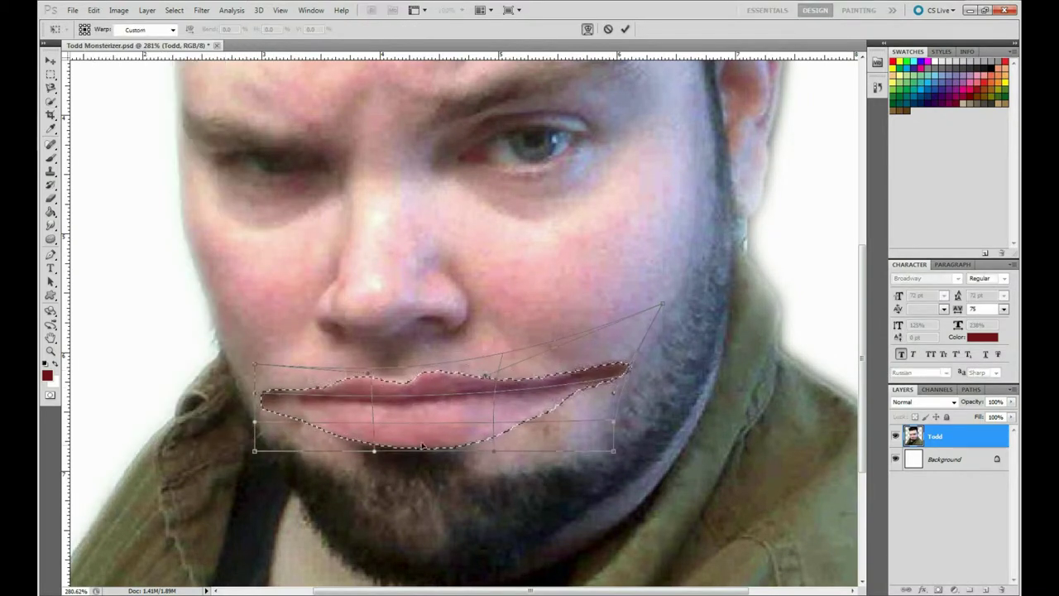
pyautogui.moveTo(408, 445); pyautogui.dragTo(445, 451)
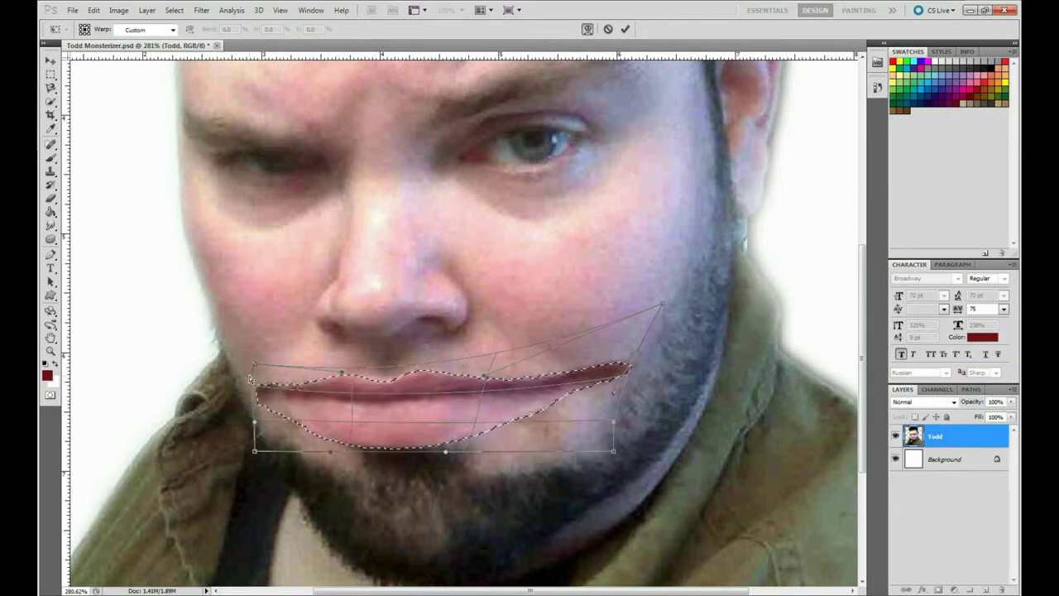
pyautogui.moveTo(264, 404)
pyautogui.mouseDown()
pyautogui.moveTo(261, 389)
pyautogui.moveTo(271, 407)
pyautogui.mouseUp()
pyautogui.press('Return')
pyautogui.hotkey('ctrl', 'd')
# Step: Set up spot healing, then select, refine and warp the lower lip
pyautogui.press('j')
pyautogui.click(91, 29)
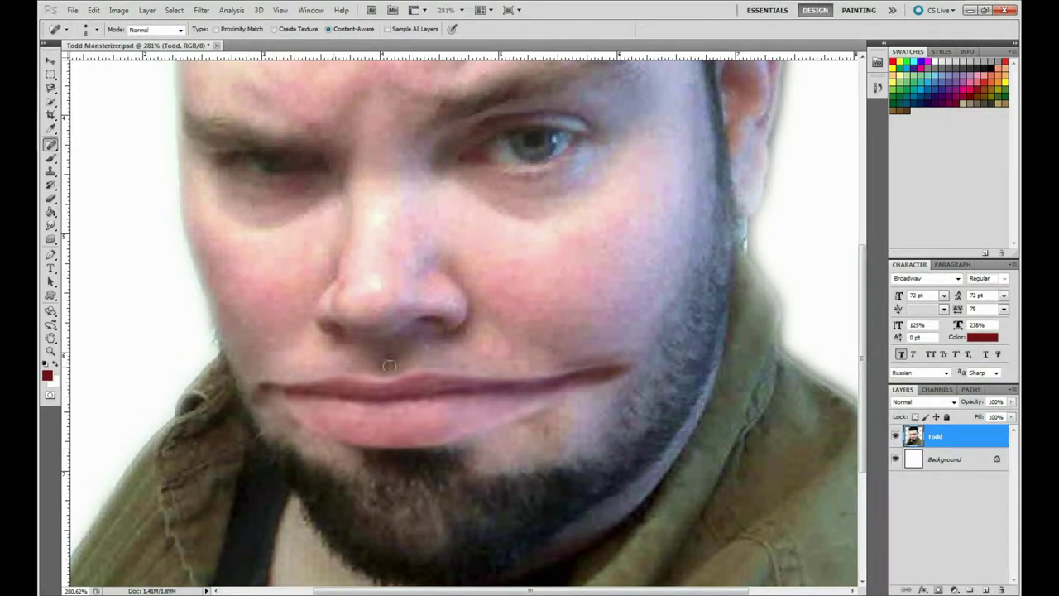
pyautogui.press('w')
pyautogui.moveTo(428, 400); pyautogui.dragTo(490, 384)
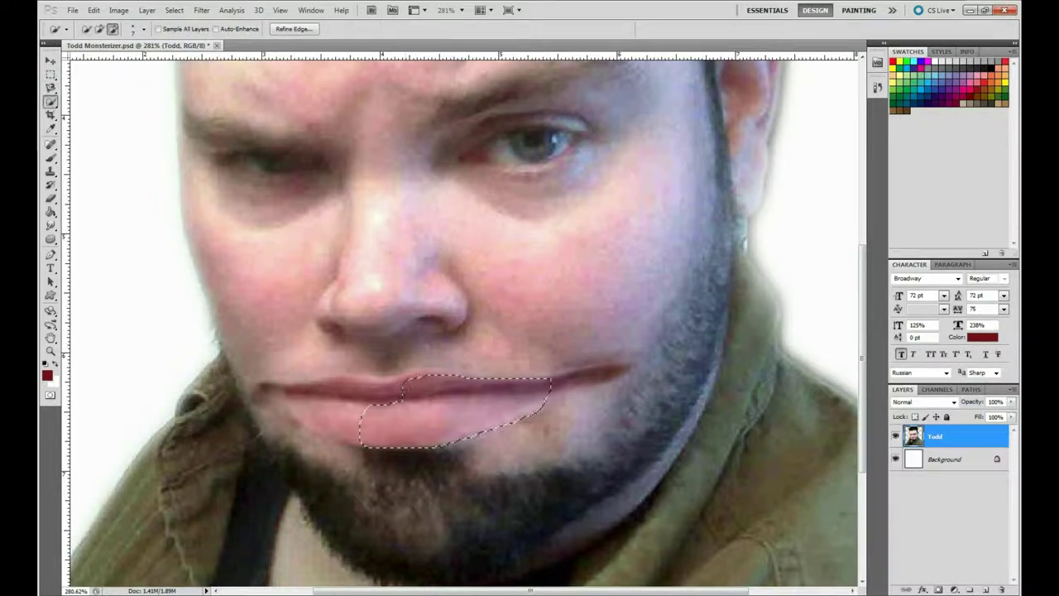
pyautogui.hotkey('ctrl', 'alt', 'r')
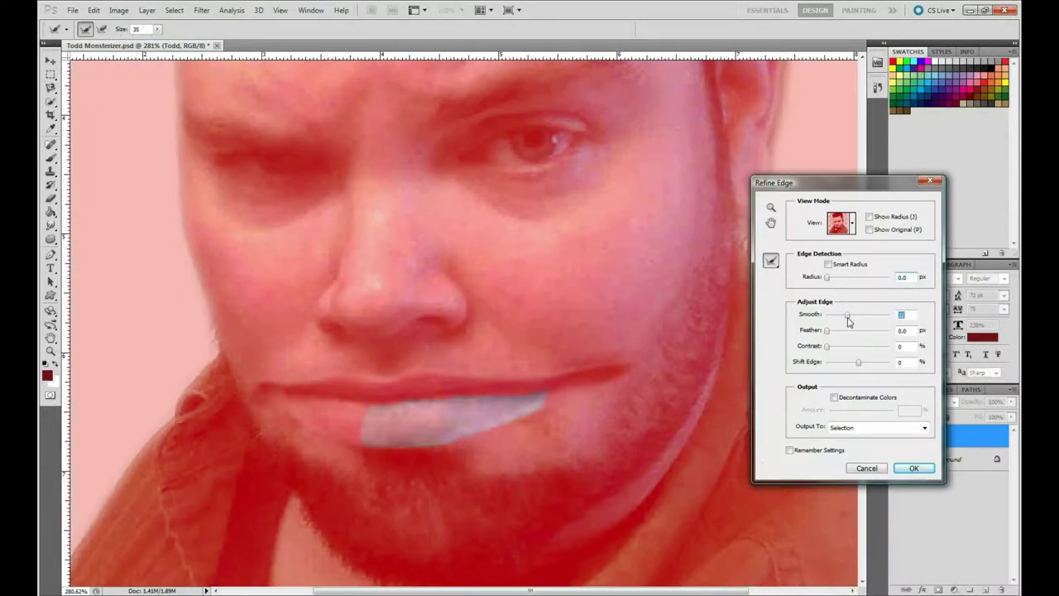
pyautogui.press('Return')
pyautogui.click(93, 10)
pyautogui.click(273, 323)
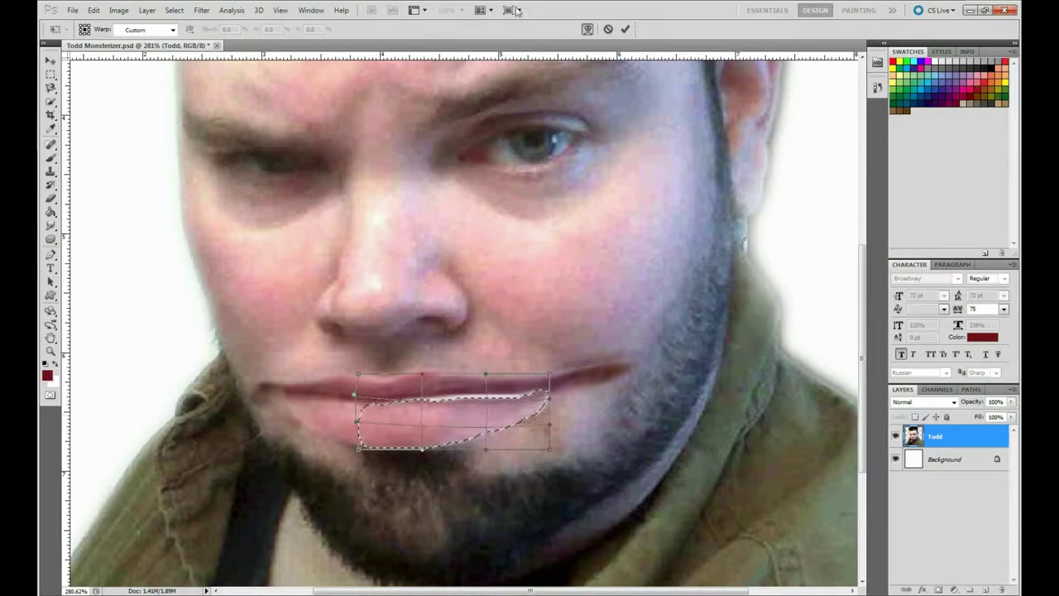
pyautogui.press('Return')
pyautogui.hotkey('ctrl', 'd')
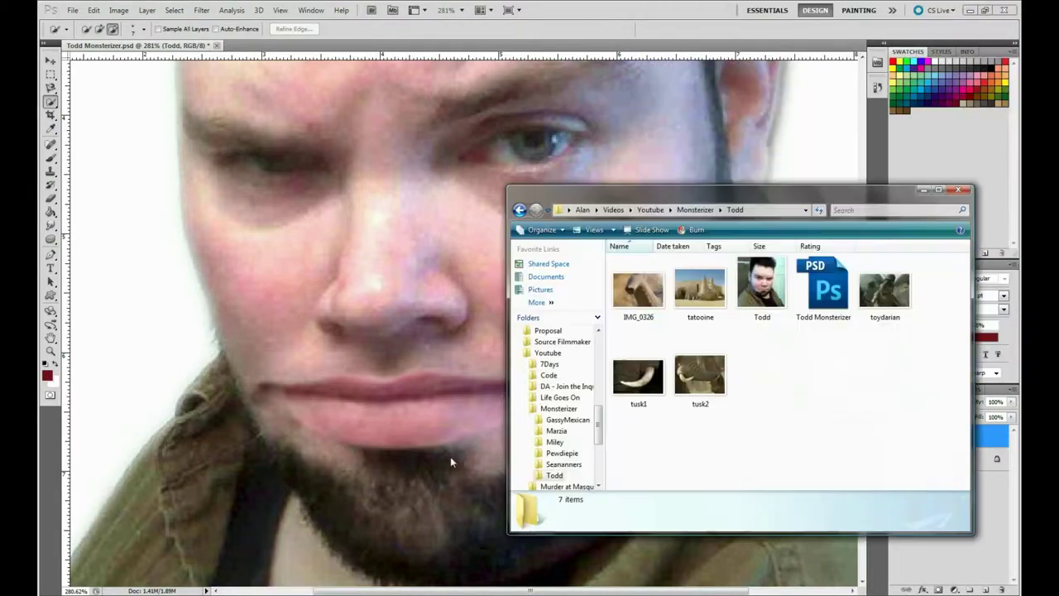
# Step: Place the elephant trunk photo in the document, fitting the view to screen
pyautogui.moveTo(637, 286); pyautogui.dragTo(451, 456)
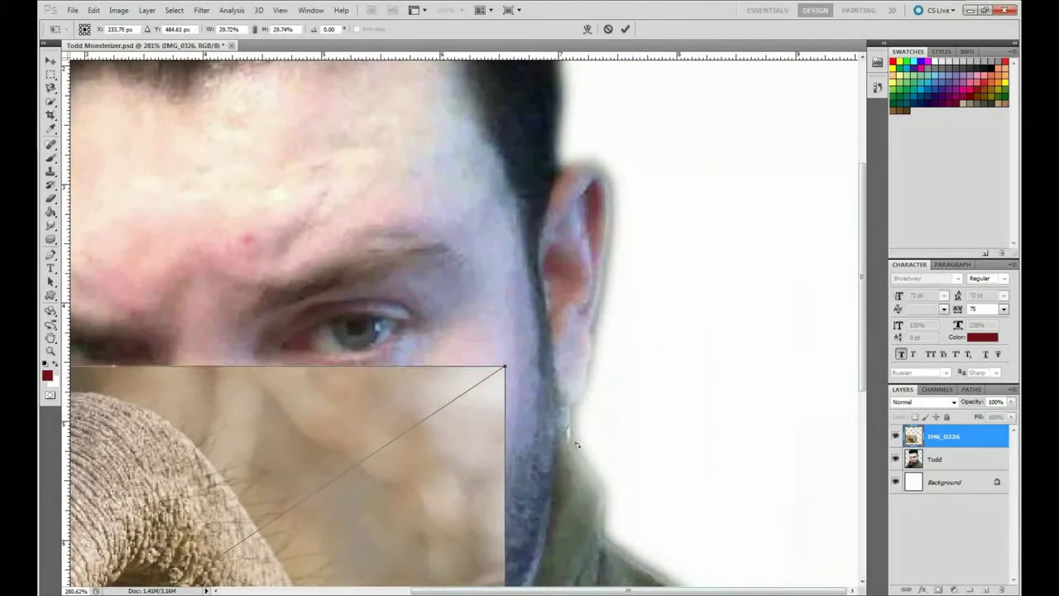
pyautogui.click(281, 10)
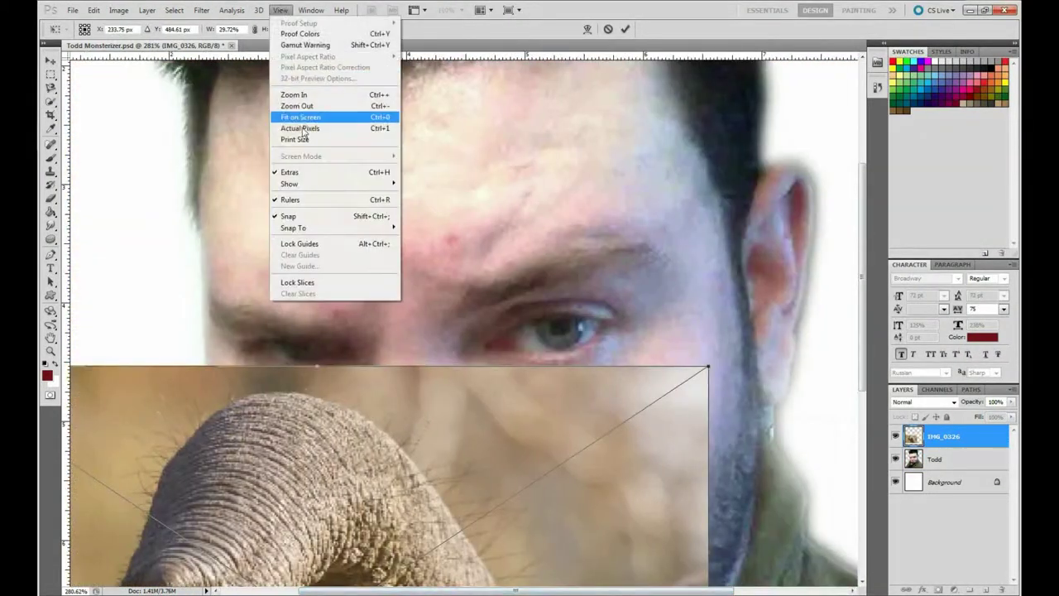
pyautogui.click(397, 113)
pyautogui.press('Return')
# Step: Lasso the trunk, refine the edge, invert and delete everything around it
pyautogui.press('l')
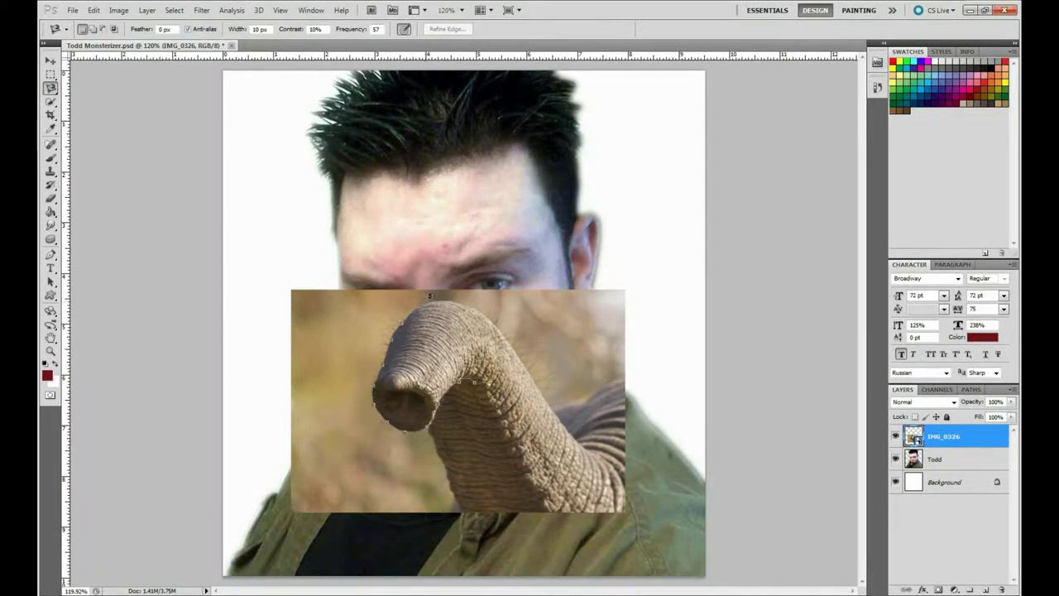
pyautogui.doubleClick(477, 377)
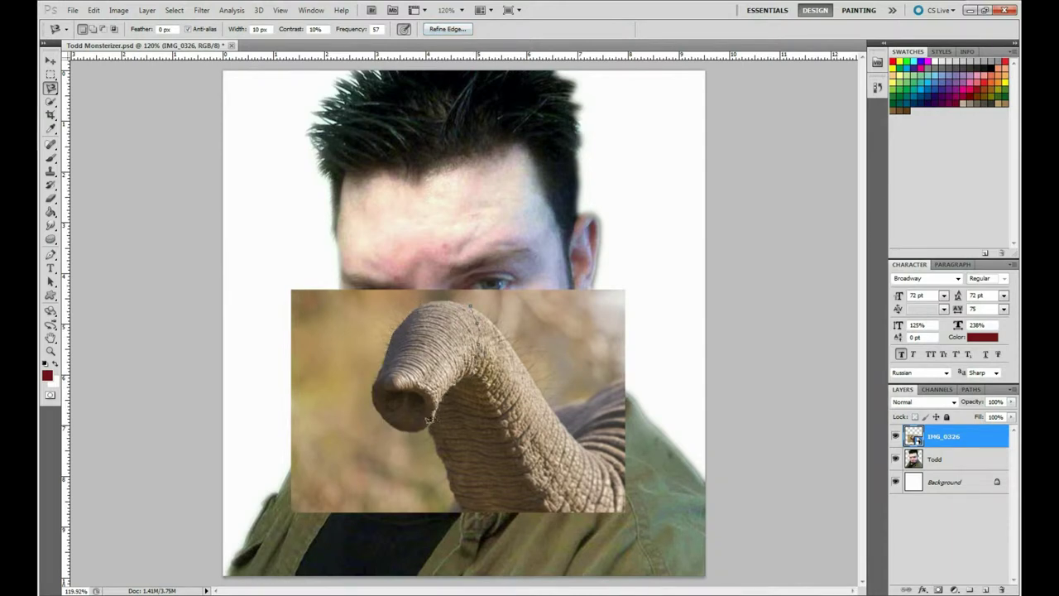
pyautogui.click(462, 294)
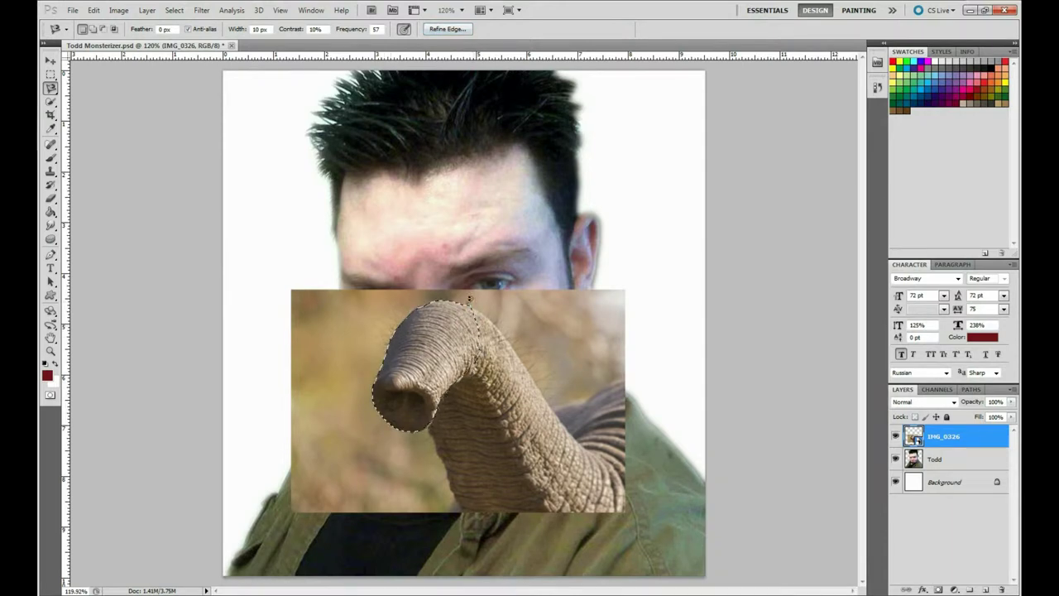
pyautogui.click(447, 29)
pyautogui.click(914, 468)
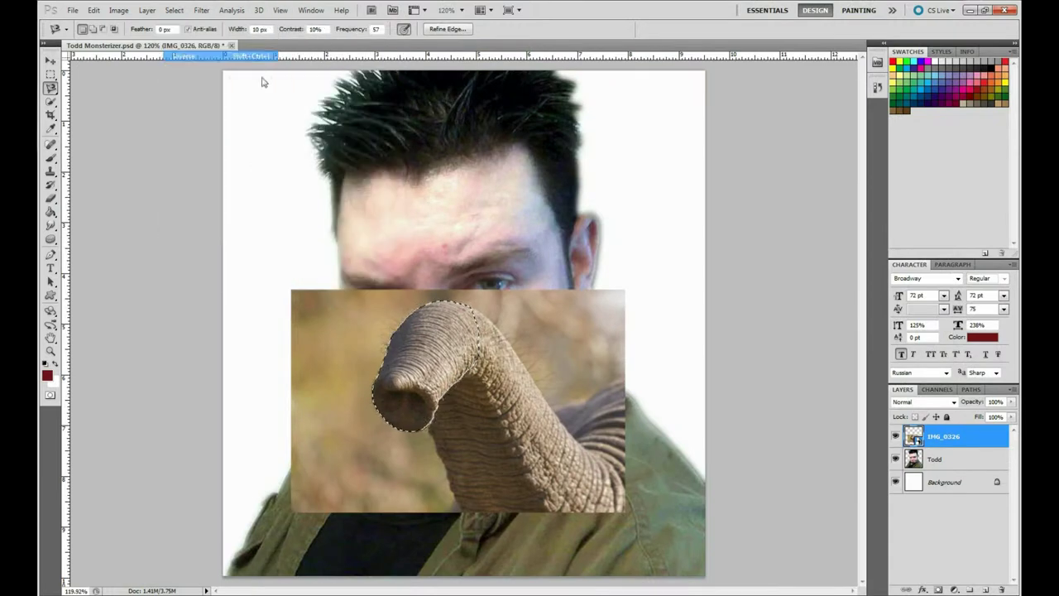
pyautogui.hotkey('ctrl', 'shift', 'i')
pyautogui.press('Delete')
pyautogui.hotkey('ctrl', 'shift', 'i')
# Step: Move the trunk onto the nose, rotate it about -22° and stretch it taller and narrower
pyautogui.press('v')
pyautogui.moveTo(426, 364); pyautogui.dragTo(414, 369)
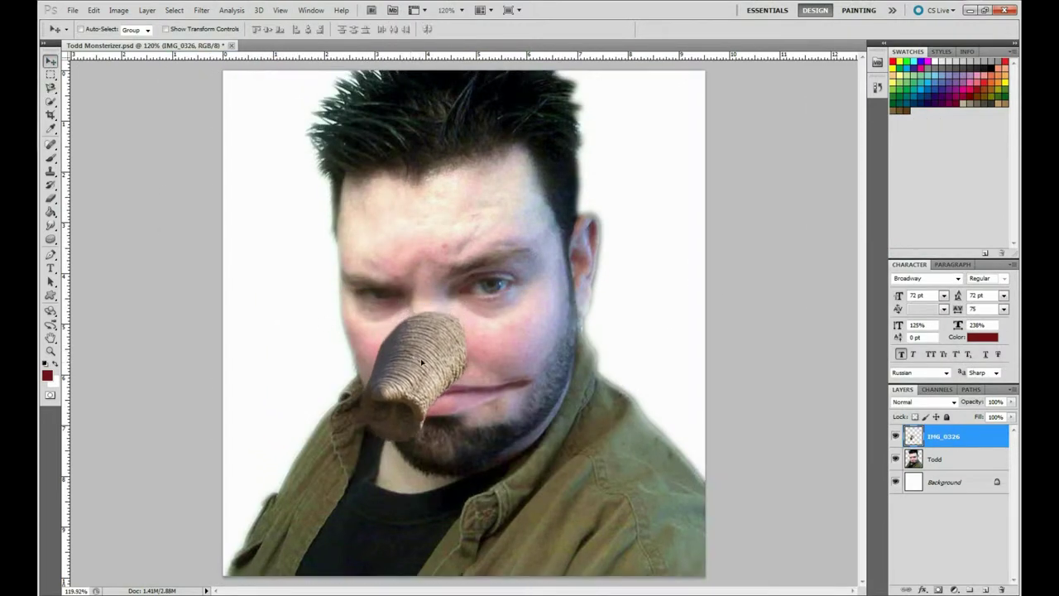
pyautogui.hotkey('ctrl', 'd')
pyautogui.click(94, 10)
pyautogui.moveTo(112, 239)
pyautogui.click(263, 266)
pyautogui.click(94, 10)
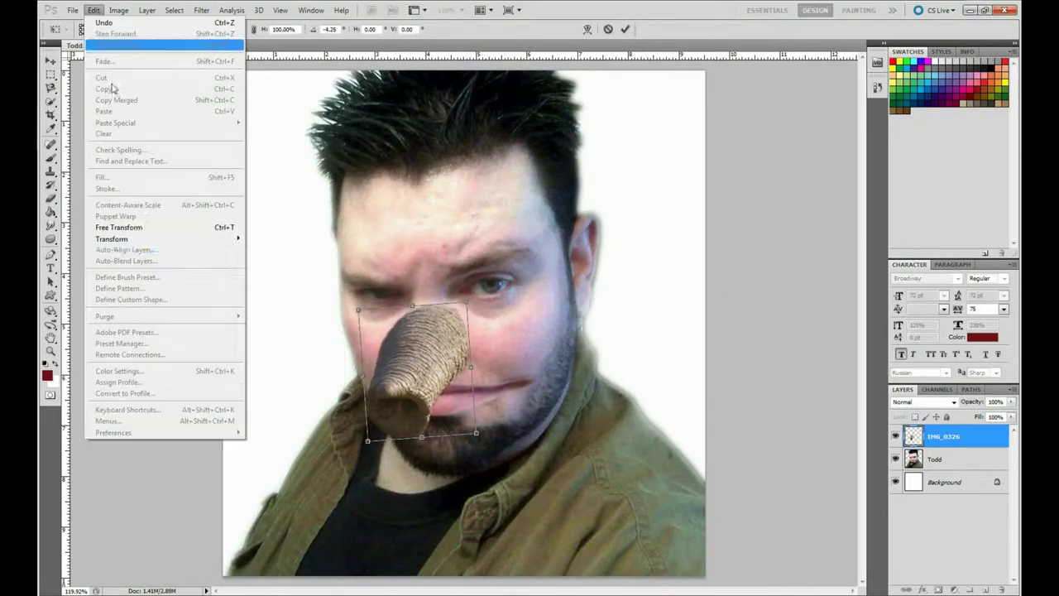
pyautogui.click(400, 350)
pyautogui.click(93, 10)
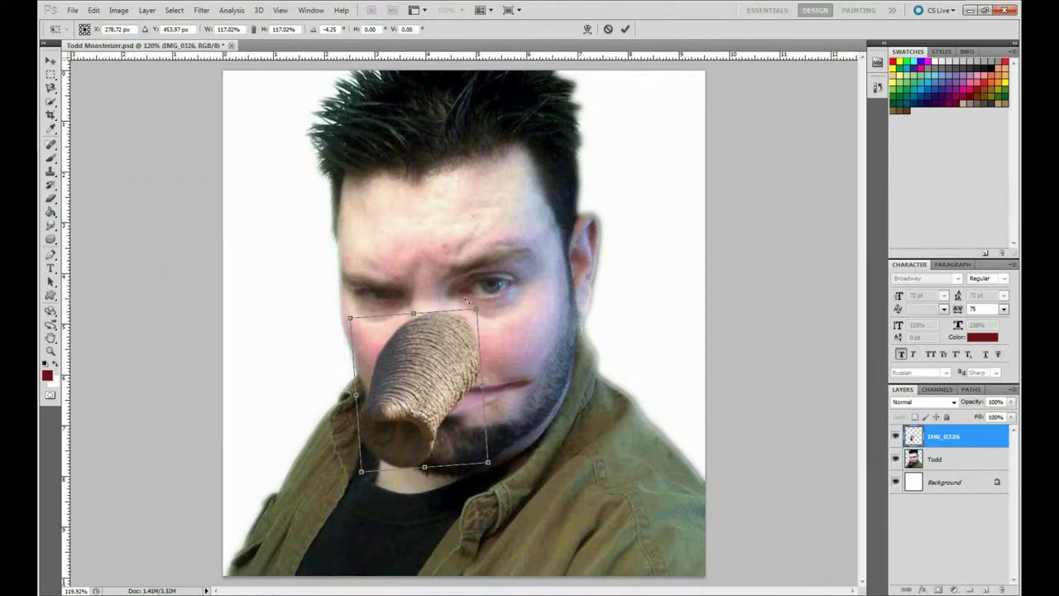
pyautogui.moveTo(343, 319); pyautogui.dragTo(339, 344)
pyautogui.moveTo(426, 377); pyautogui.dragTo(441, 385)
pyautogui.moveTo(453, 462); pyautogui.dragTo(459, 477)
pyautogui.click(93, 10)
pyautogui.click(93, 10)
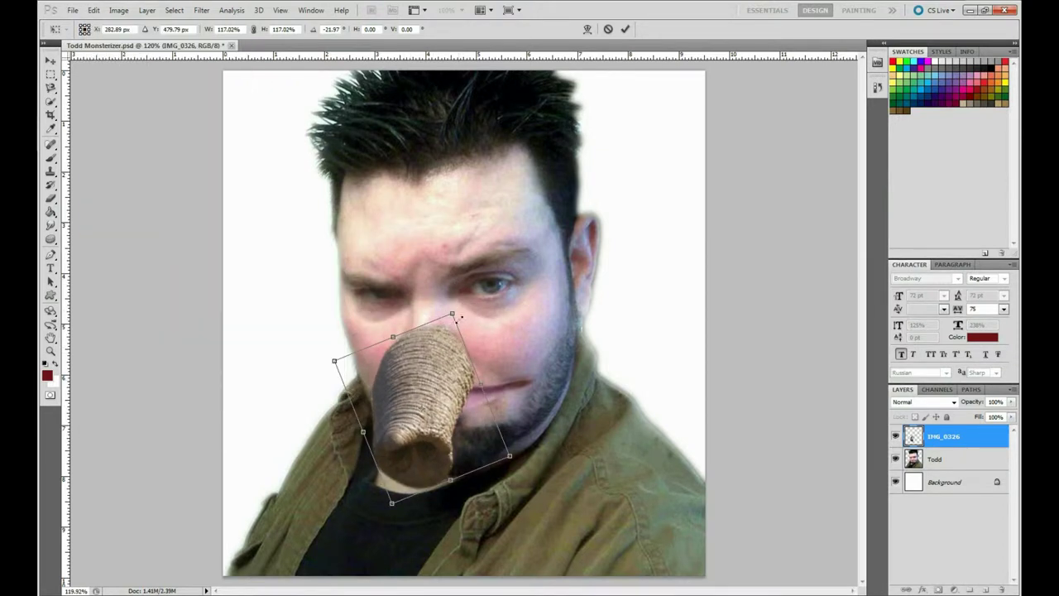
pyautogui.moveTo(336, 343)
pyautogui.mouseDown()
pyautogui.moveTo(344, 332)
pyautogui.moveTo(331, 330)
pyautogui.mouseUp()
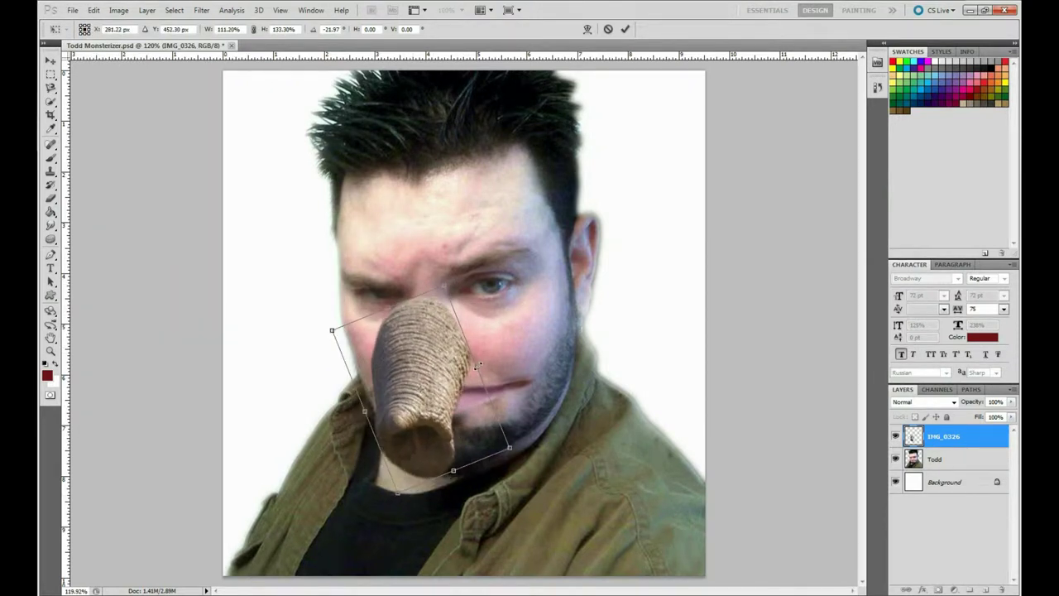
# Step: Warp the trunk to bulge right and curve its tip down over the mouth
pyautogui.click(93, 10)
pyautogui.click(281, 327)
pyautogui.moveTo(474, 374); pyautogui.dragTo(478, 384)
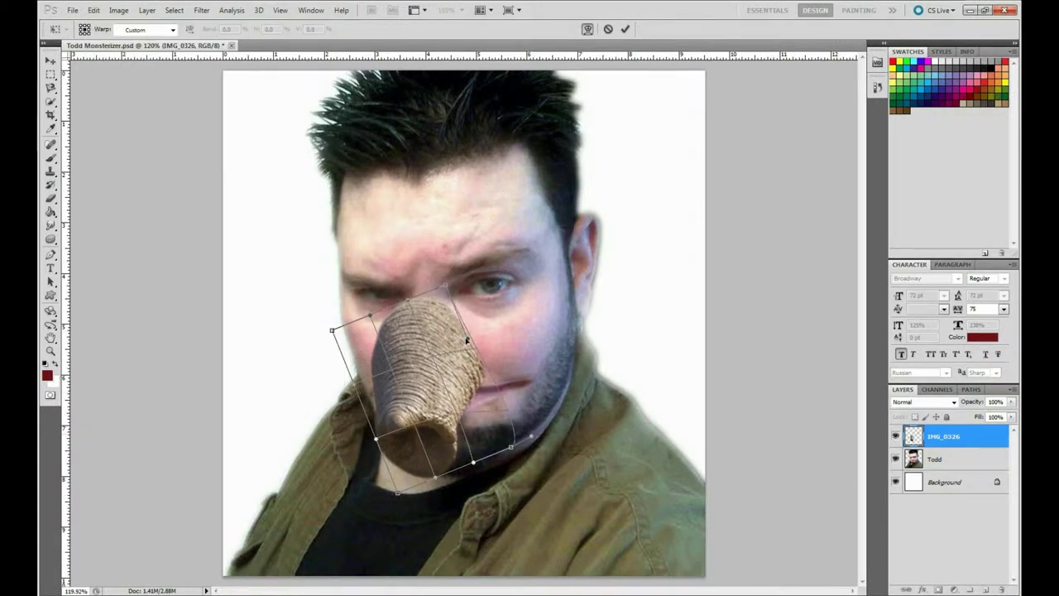
pyautogui.moveTo(414, 443)
pyautogui.mouseDown()
pyautogui.moveTo(429, 470)
pyautogui.moveTo(426, 439)
pyautogui.mouseUp()
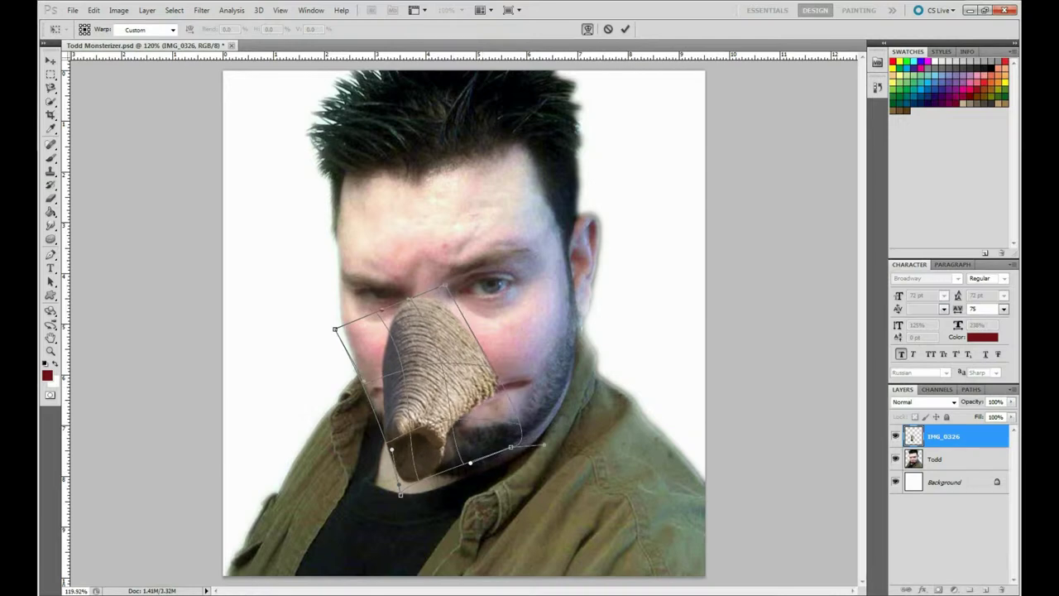
pyautogui.moveTo(410, 330); pyautogui.dragTo(416, 315)
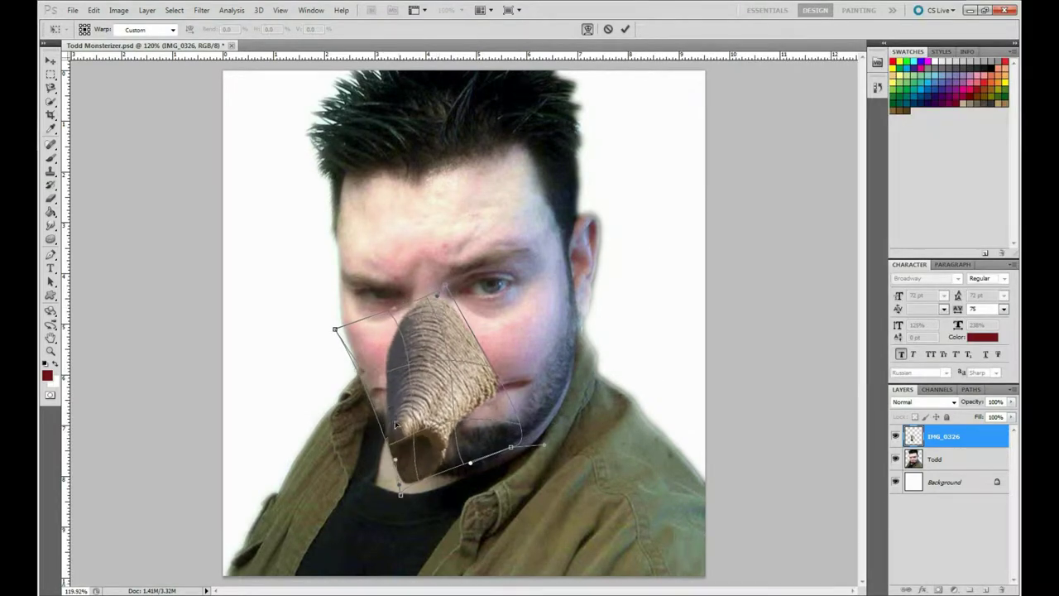
pyautogui.moveTo(397, 437); pyautogui.dragTo(403, 456)
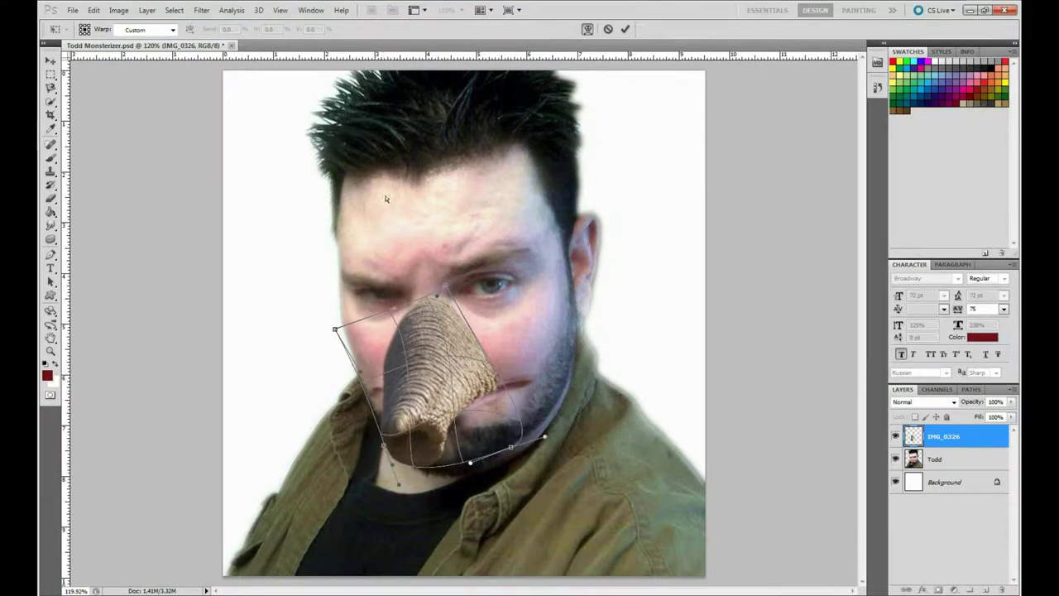
pyautogui.click(625, 29)
# Step: Warp the trunk a second time, pushing the tip and lower corner down-right
pyautogui.click(93, 10)
pyautogui.click(264, 259)
pyautogui.click(94, 10)
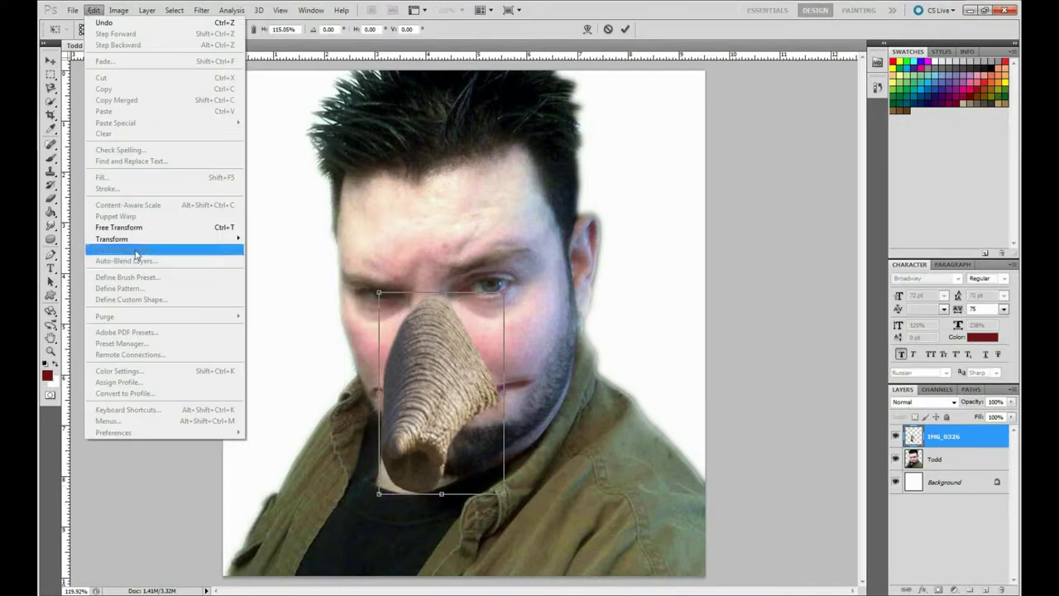
pyautogui.click(261, 310)
pyautogui.moveTo(403, 449); pyautogui.dragTo(399, 402)
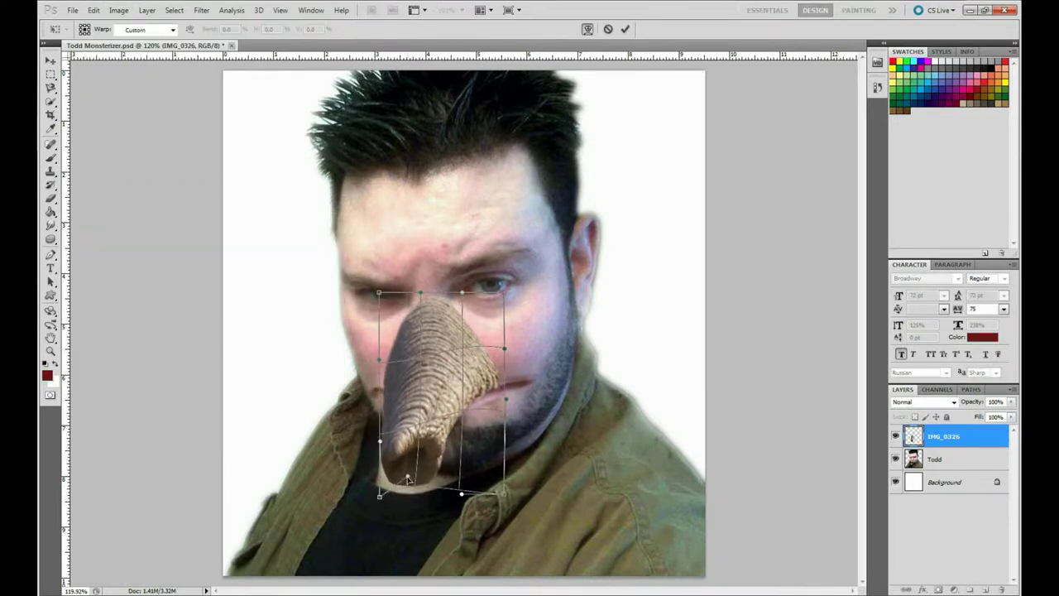
pyautogui.press('Return')
# Step: With Color Replacement, sample the face's pale pink skin as the foreground colour
pyautogui.click(51, 158)
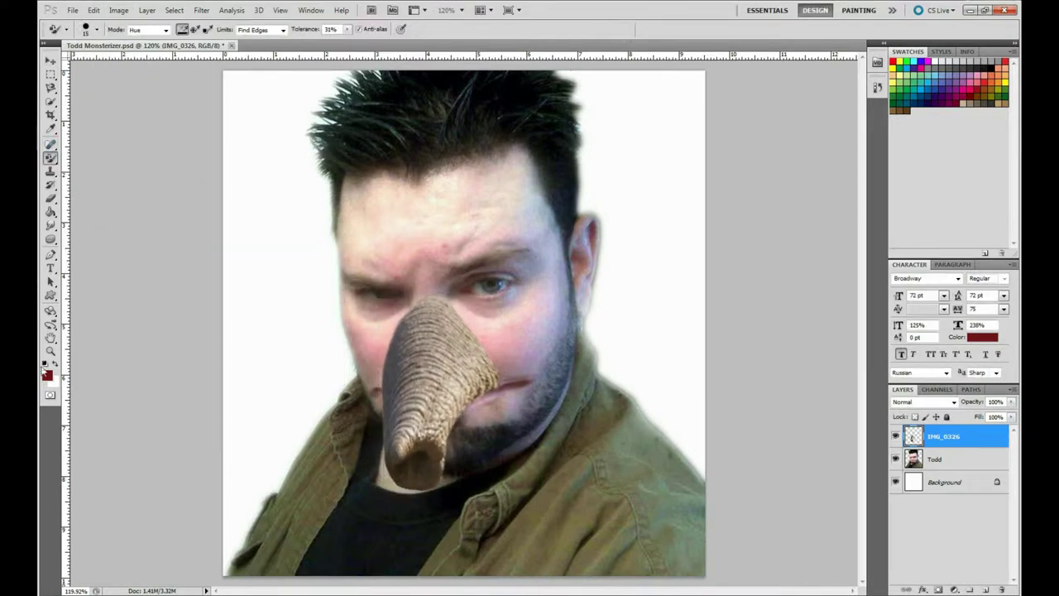
pyautogui.click(47, 375)
pyautogui.click(502, 301)
pyautogui.press('Return')
# Step: Enlarge the recolouring brush and paint the trunk pale pink
pyautogui.click(89, 29)
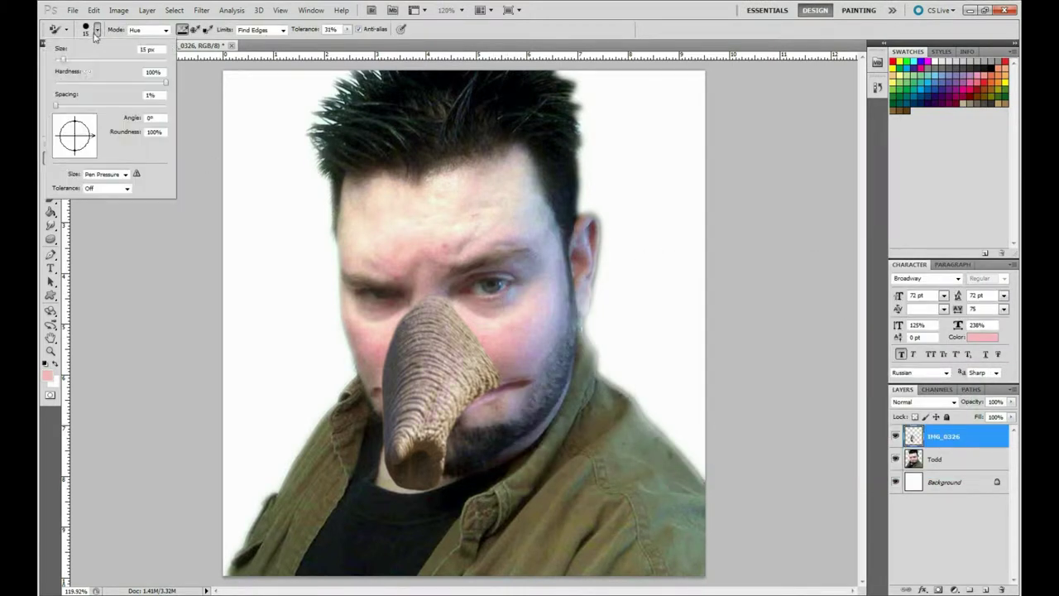
pyautogui.moveTo(67, 58); pyautogui.dragTo(116, 58)
pyautogui.press('Return')
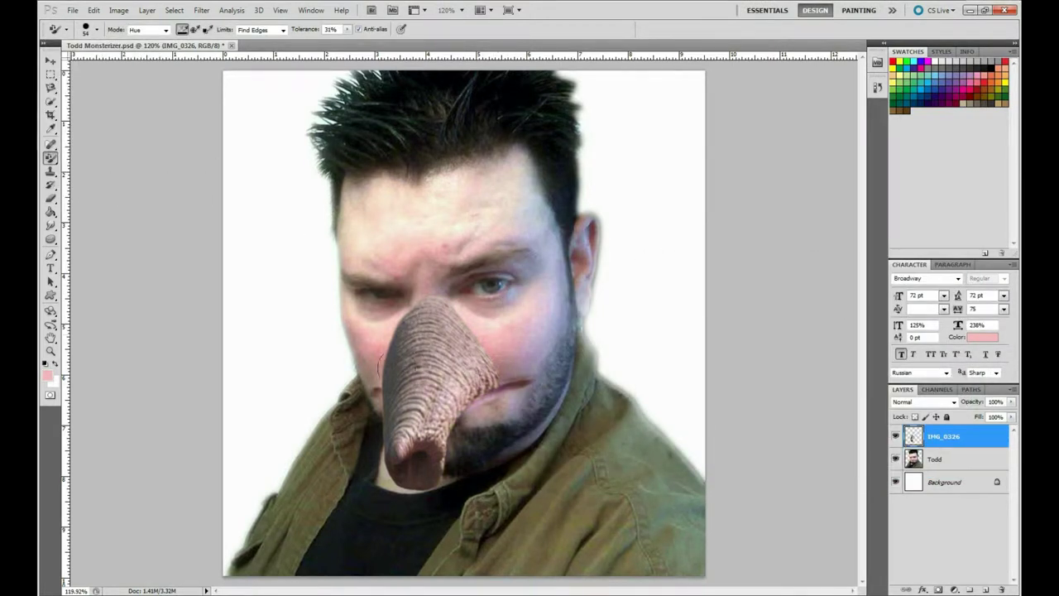
pyautogui.click(96, 29)
pyautogui.press('Return')
pyautogui.click(96, 29)
pyautogui.press('Return')
pyautogui.click(943, 460)
# Step: Hide the trunk layer and lasso around the lower lip
pyautogui.press('v')
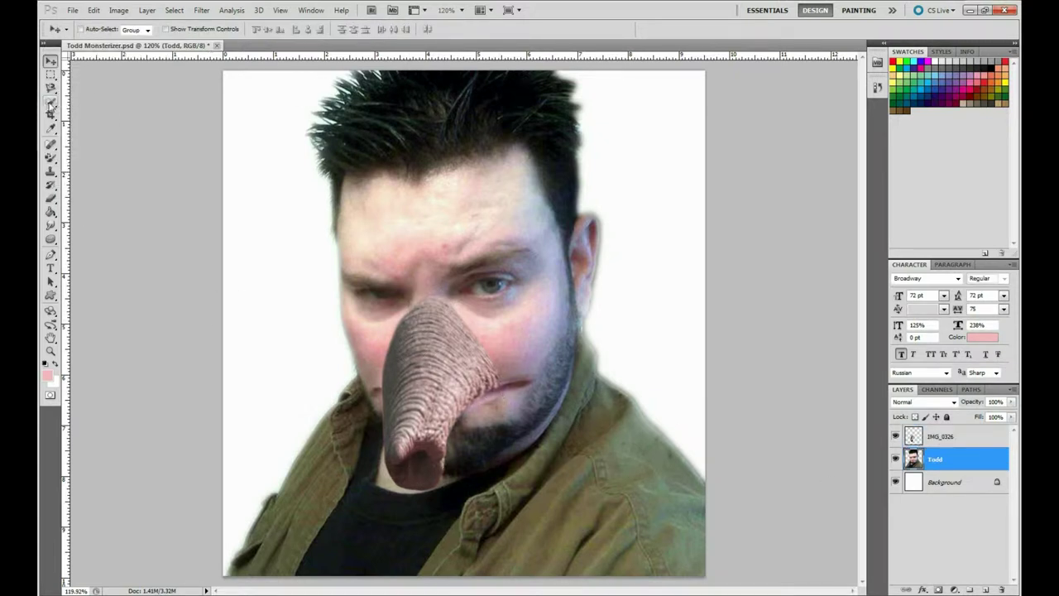
pyautogui.click(49, 103)
pyautogui.click(895, 436)
pyautogui.hotkey('ctrl', 'd')
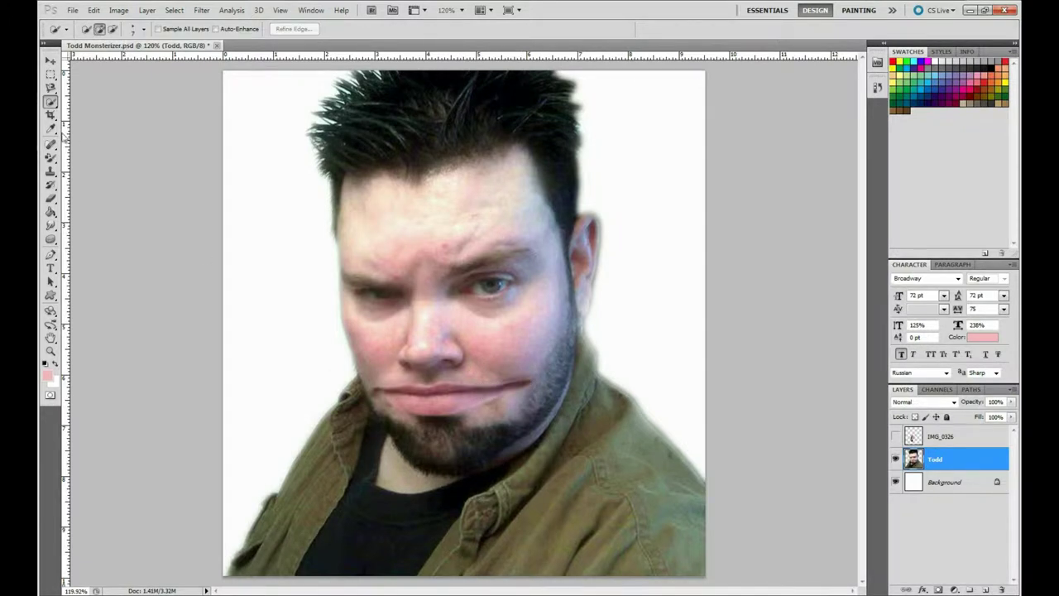
pyautogui.moveTo(50, 86); pyautogui.dragTo(99, 119)
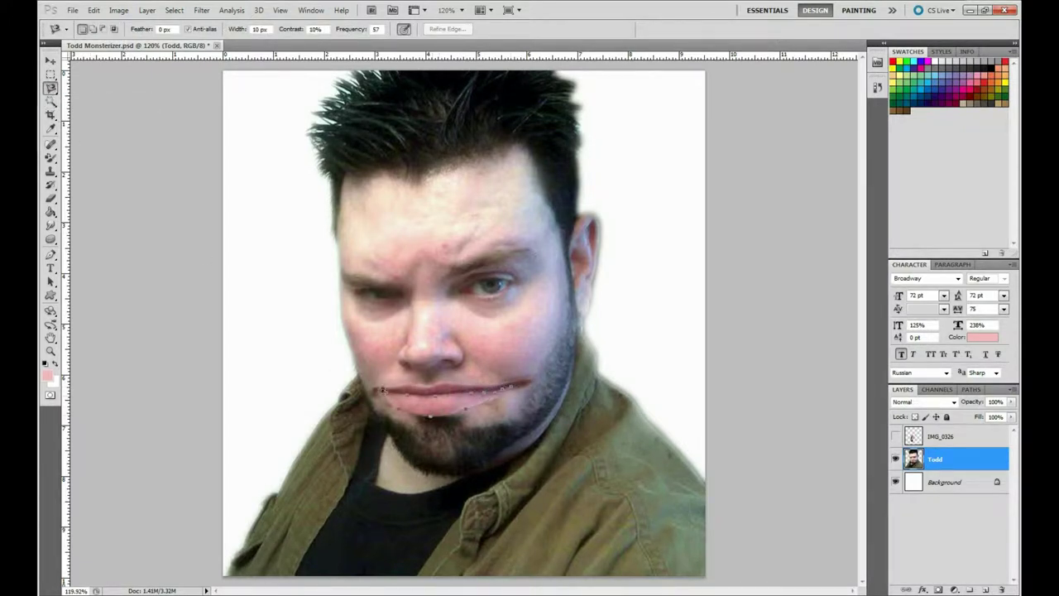
pyautogui.click(389, 389)
# Step: Refine the lip selection and warp the lower lip further downward
pyautogui.press('w')
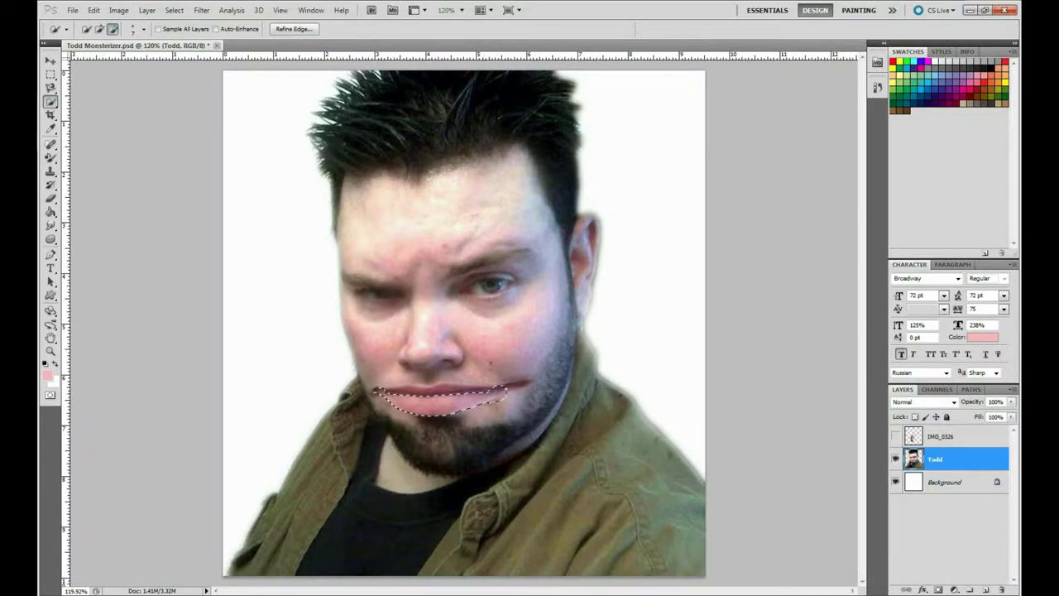
pyautogui.hotkey('ctrl', 'alt', 'r')
pyautogui.click(914, 468)
pyautogui.click(93, 10)
pyautogui.click(273, 313)
pyautogui.moveTo(438, 408); pyautogui.dragTo(490, 406)
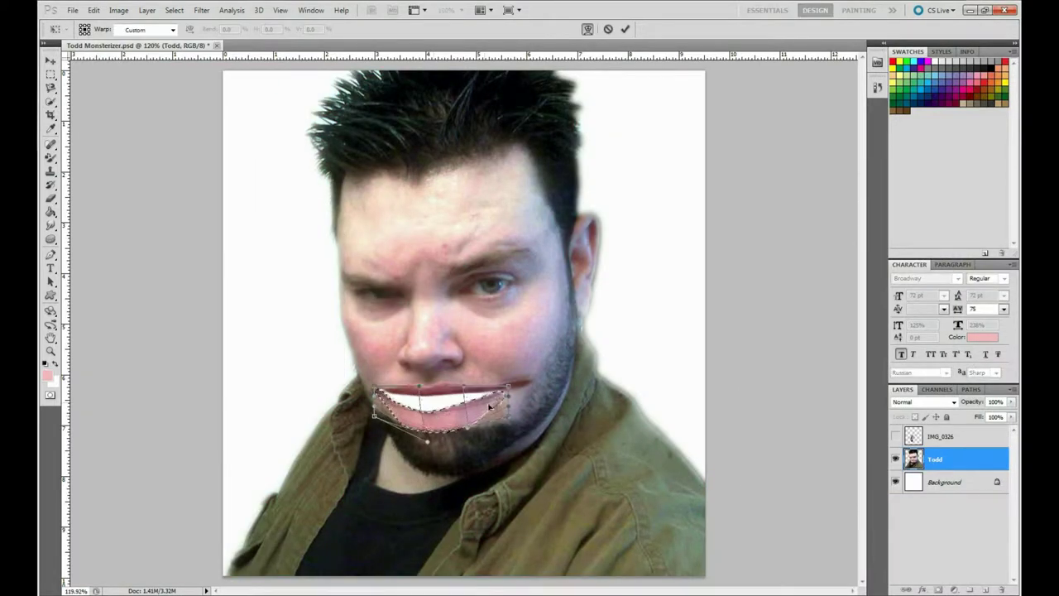
pyautogui.click(625, 30)
pyautogui.press('j')
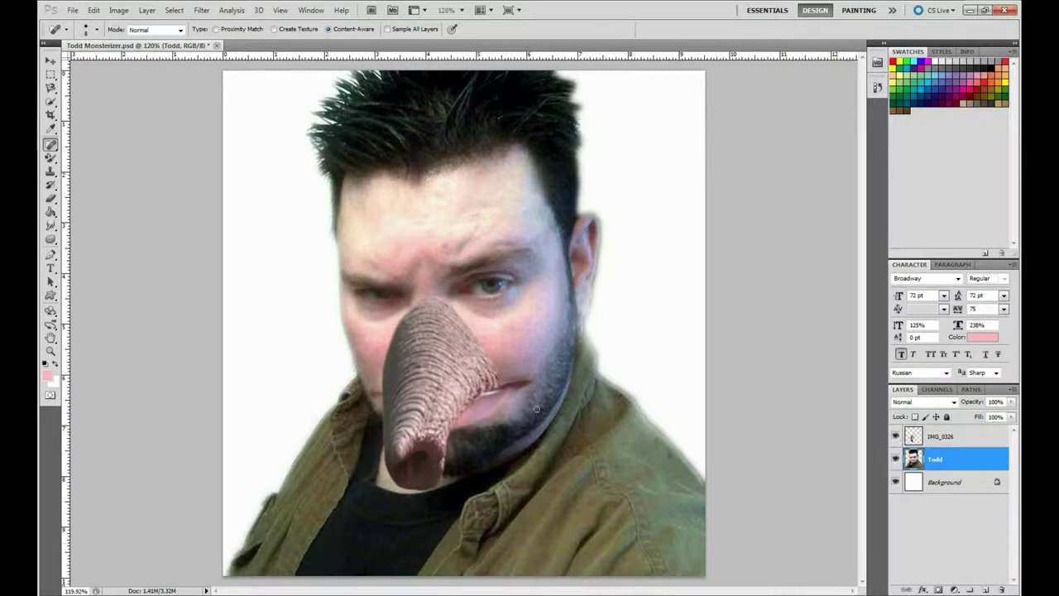
# Step: Quick-select the mouth and warp its right side up and to the right
pyautogui.press('w')
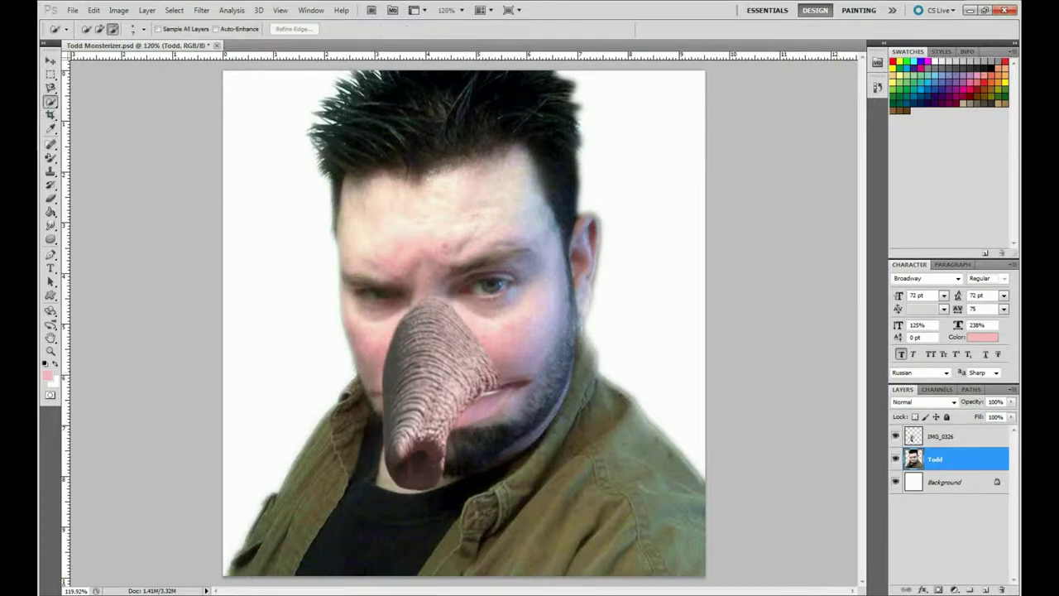
pyautogui.click(470, 389)
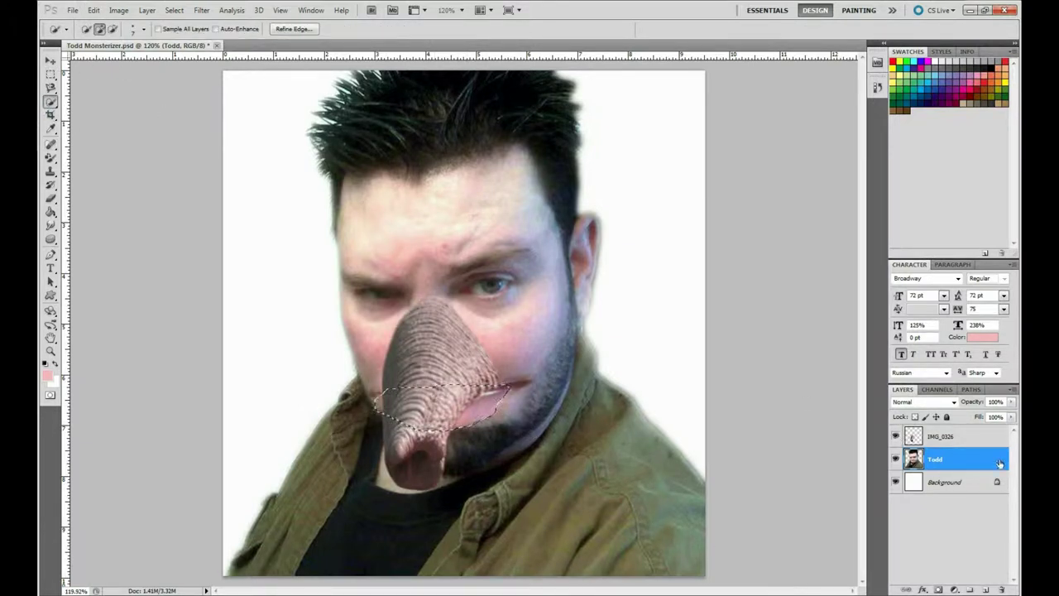
pyautogui.click(895, 436)
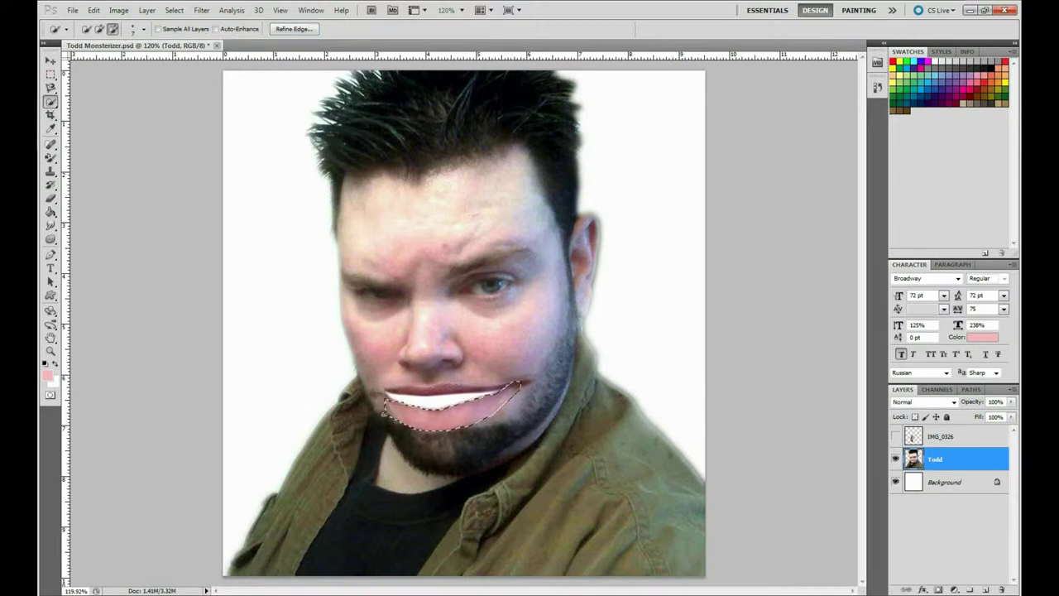
pyautogui.click(93, 10)
pyautogui.click(281, 348)
pyautogui.moveTo(517, 406); pyautogui.dragTo(526, 395)
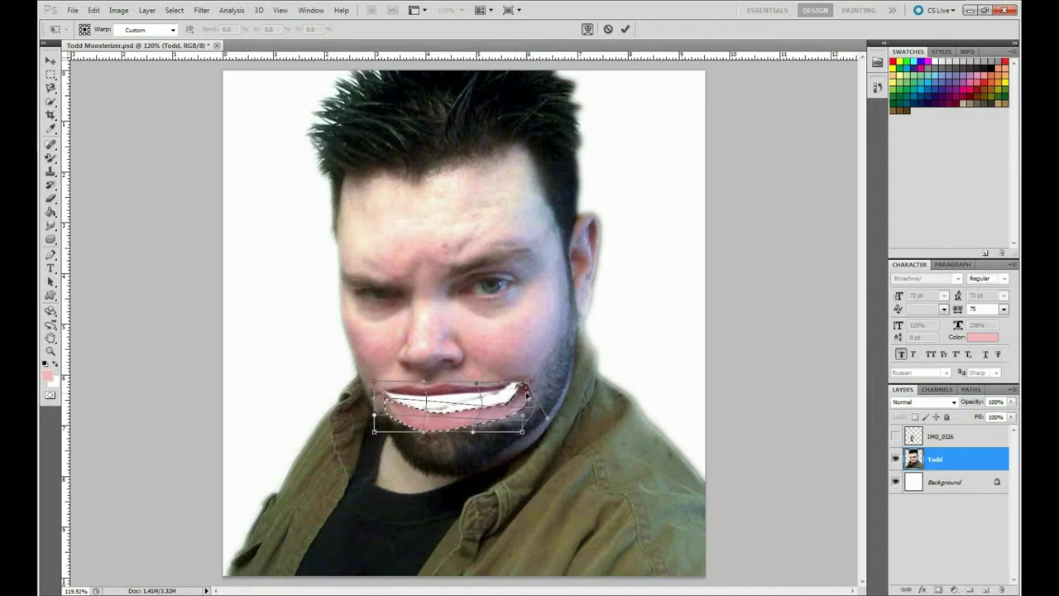
pyautogui.press('Return')
pyautogui.hotkey('ctrl', 'd')
# Step: Erase stray bits and apply a transform to the reselected mouth
pyautogui.press('e')
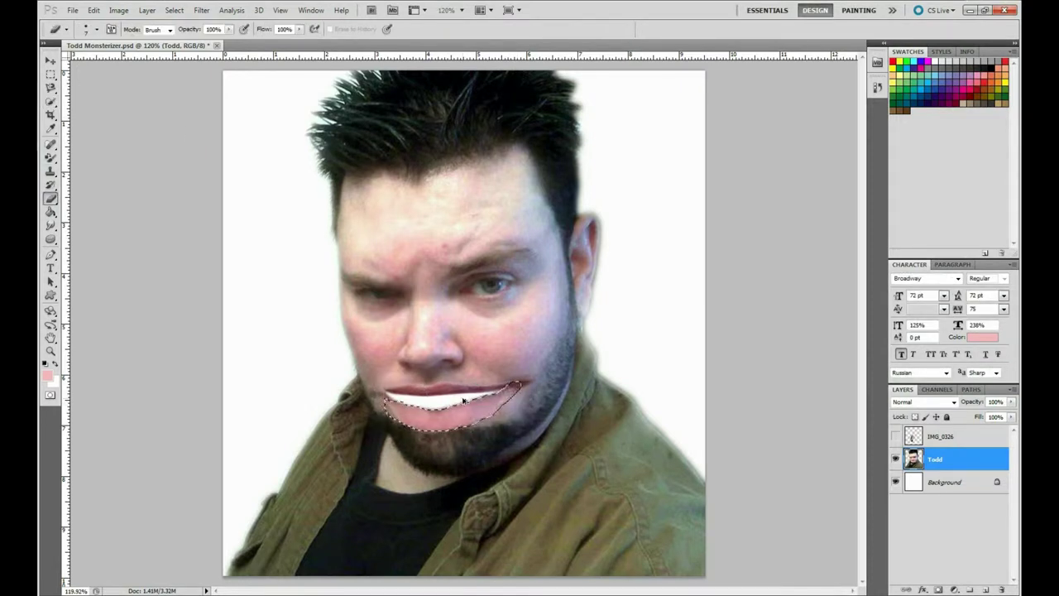
pyautogui.press('w')
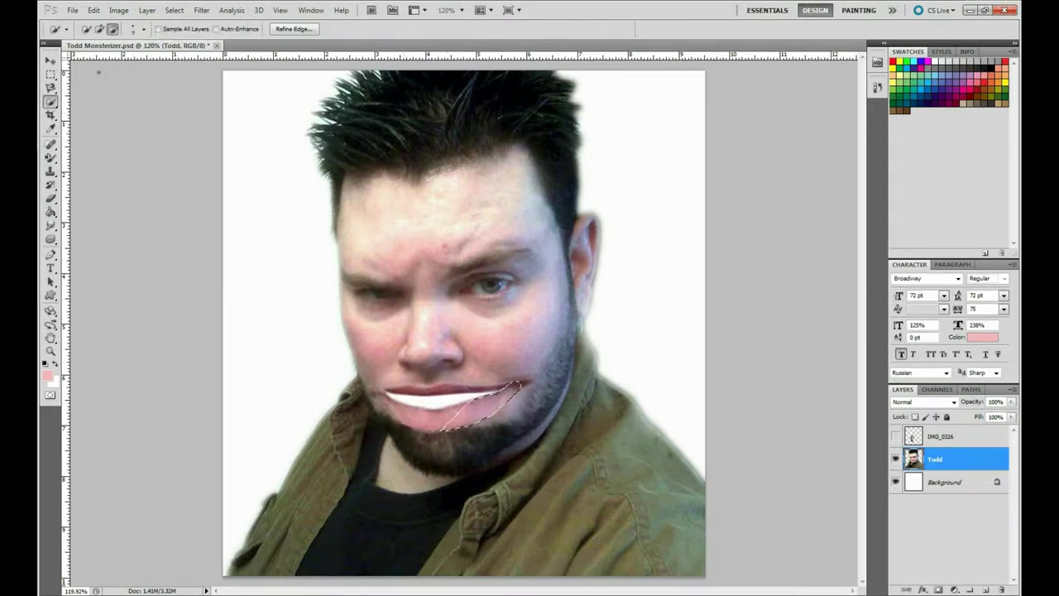
pyautogui.click(93, 10)
pyautogui.click(306, 305)
pyautogui.press('Return')
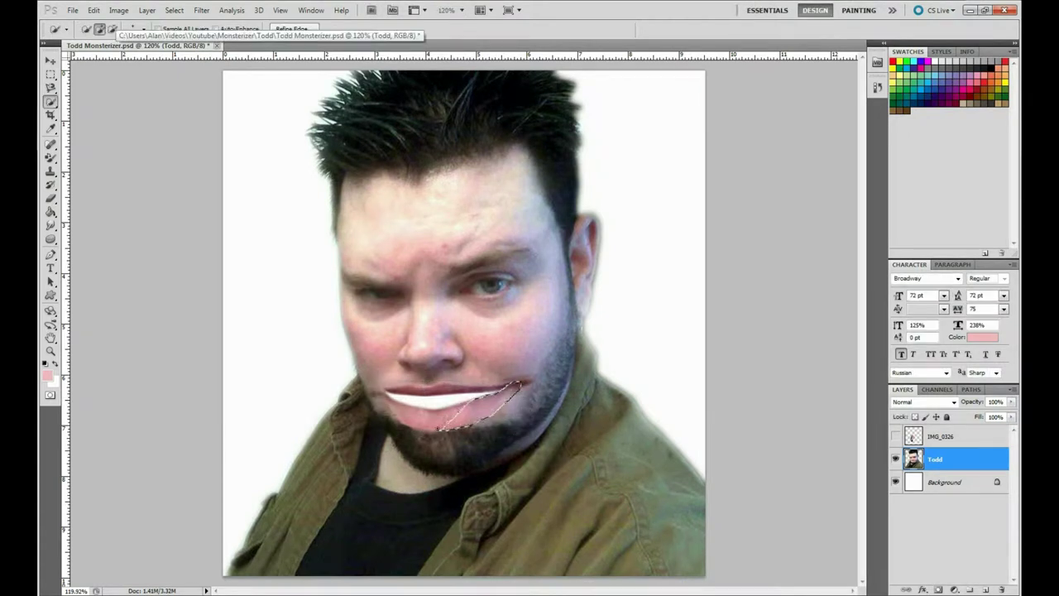
# Step: Warp the mouth again to curl its right end upward, then retouch the seam
pyautogui.click(93, 10)
pyautogui.click(282, 397)
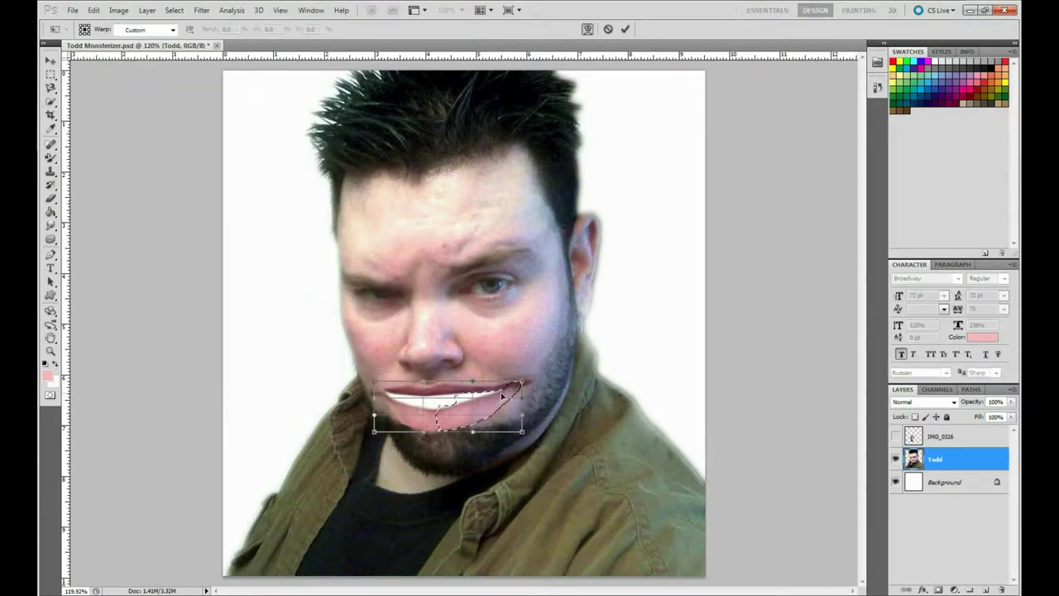
pyautogui.moveTo(506, 407); pyautogui.dragTo(514, 400)
pyautogui.press('Return')
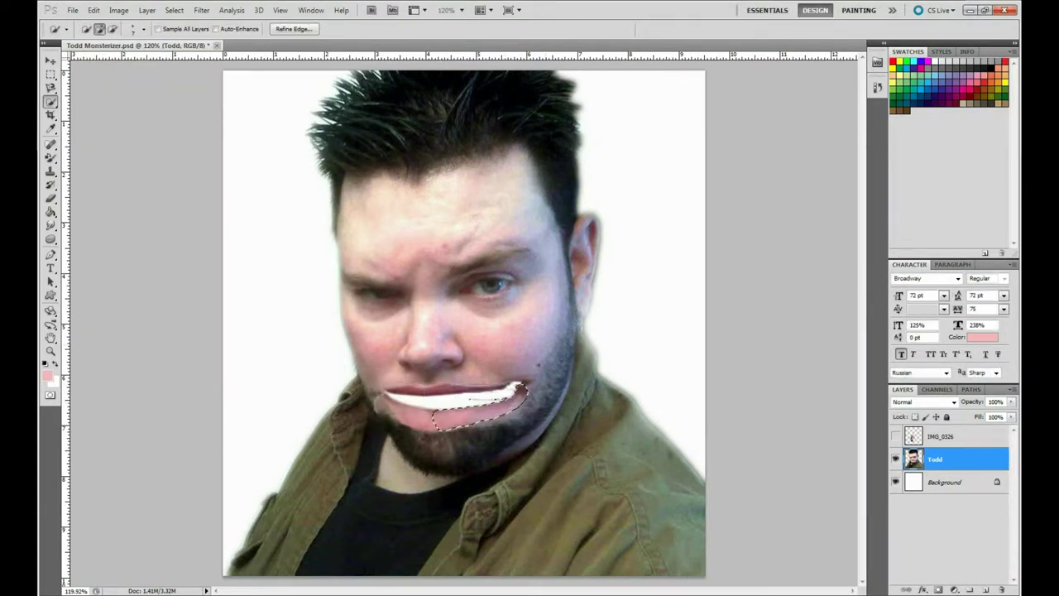
pyautogui.click(51, 144)
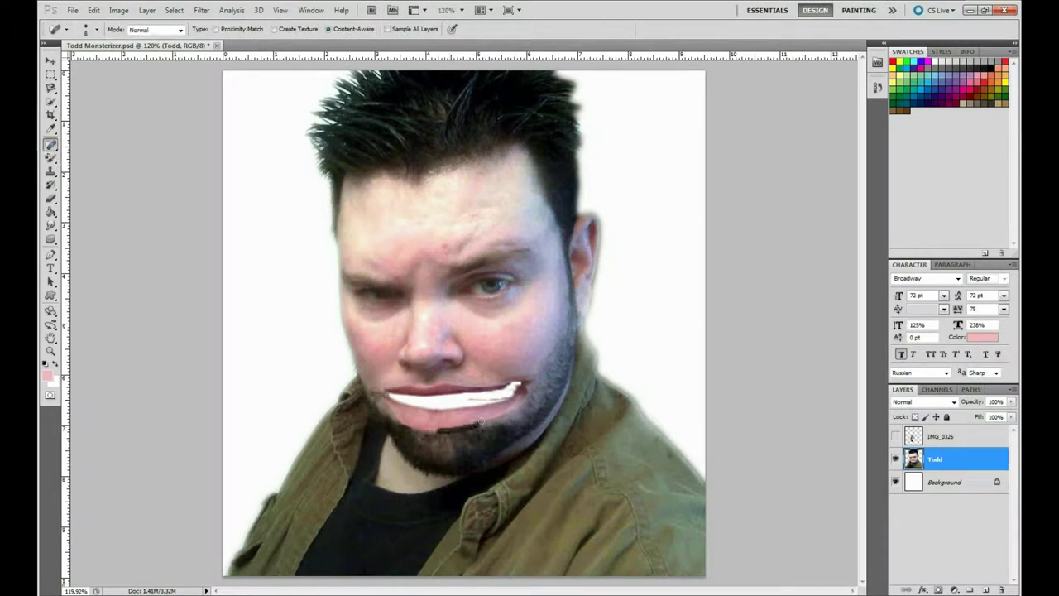
pyautogui.click(51, 198)
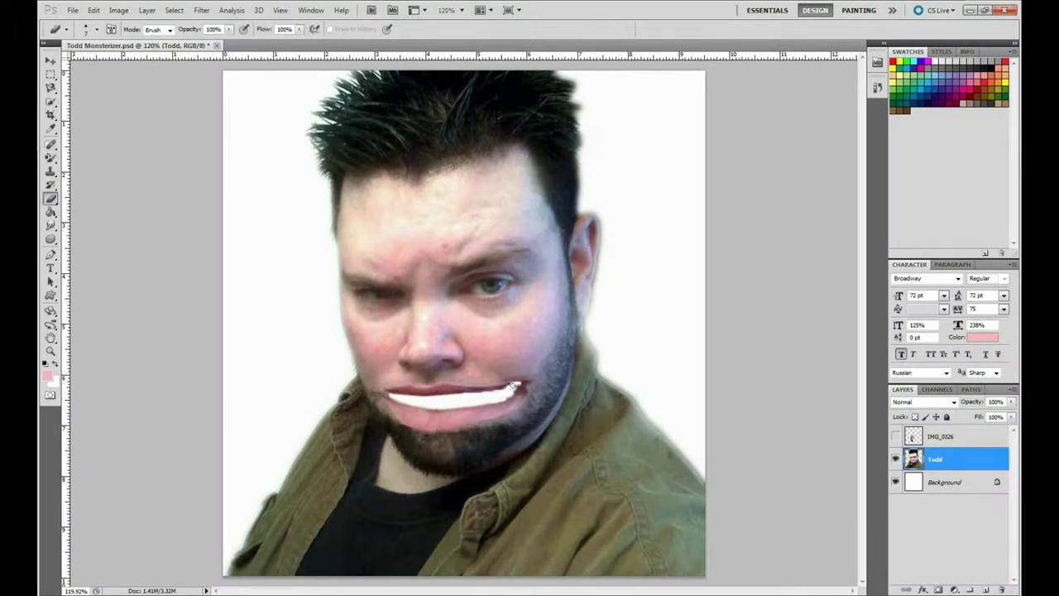
# Step: Drag the tusk1 photo from its folder into the portrait and commit it
pyautogui.press('j')
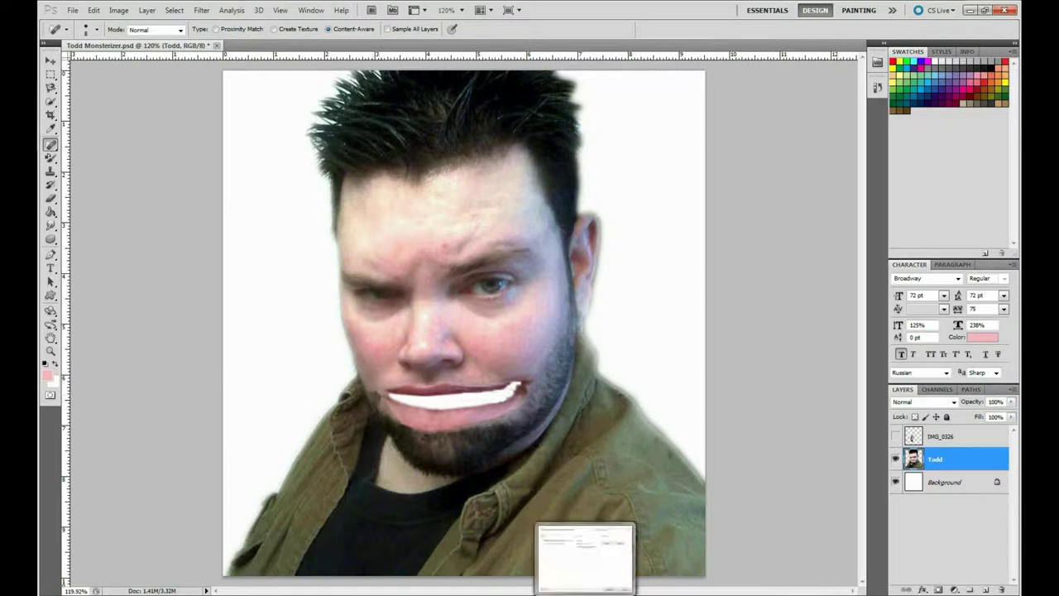
pyautogui.click(585, 589)
pyautogui.moveTo(634, 377); pyautogui.dragTo(346, 288)
pyautogui.press('Return')
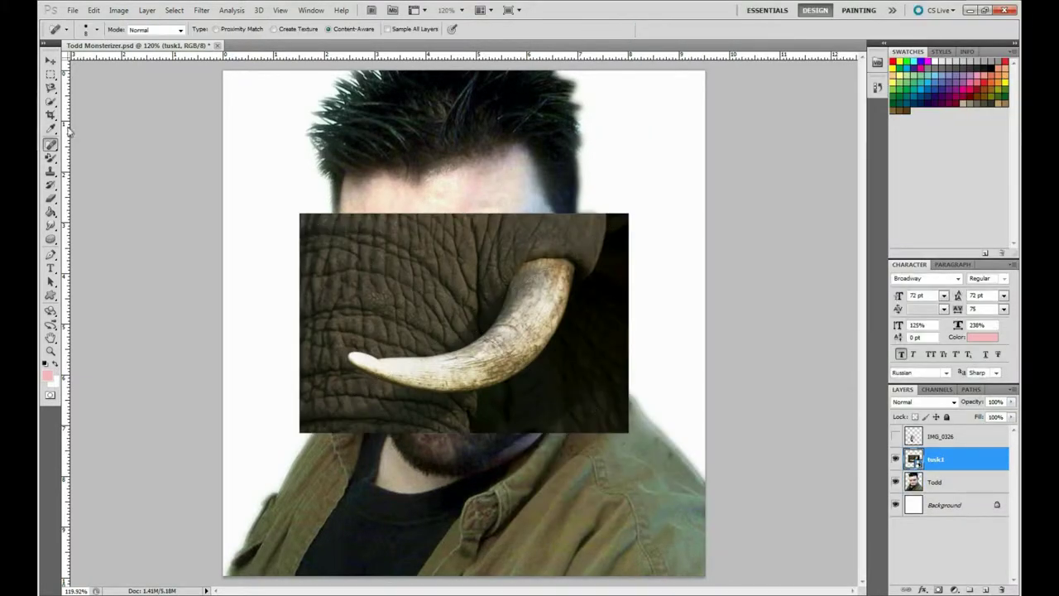
# Step: Select a section of the tusk, excluding skin and tip, and refine the edge
pyautogui.press('l')
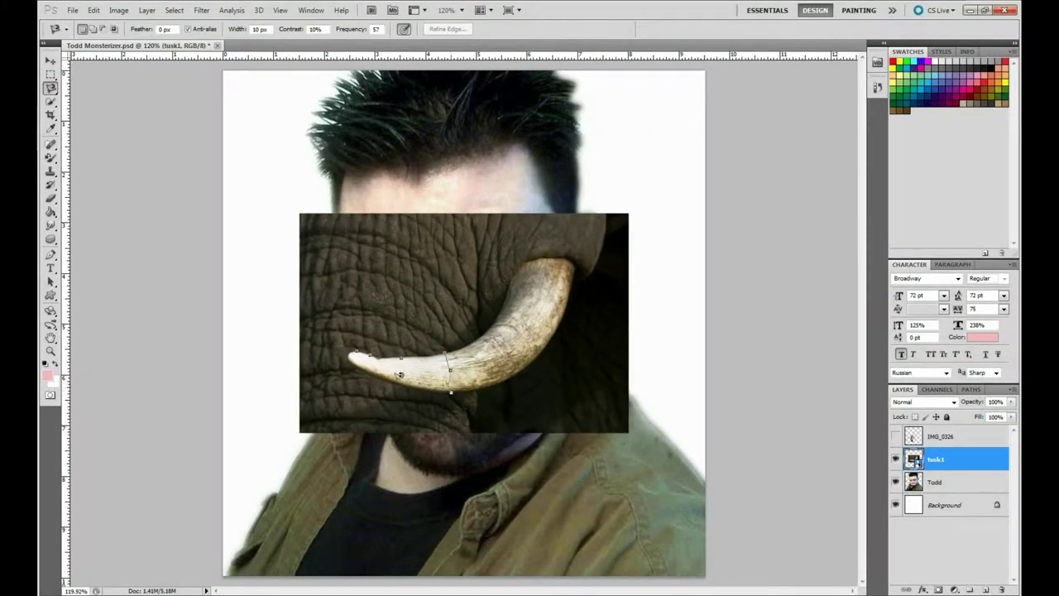
pyautogui.press('Escape')
pyautogui.press('Return')
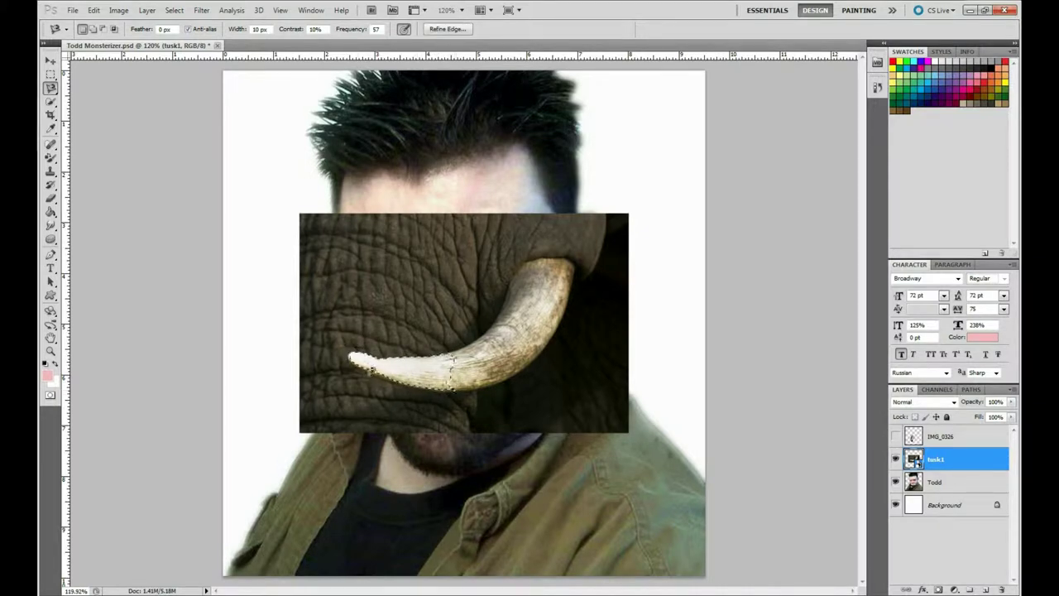
pyautogui.press('w')
pyautogui.scroll(4, 421, 377)
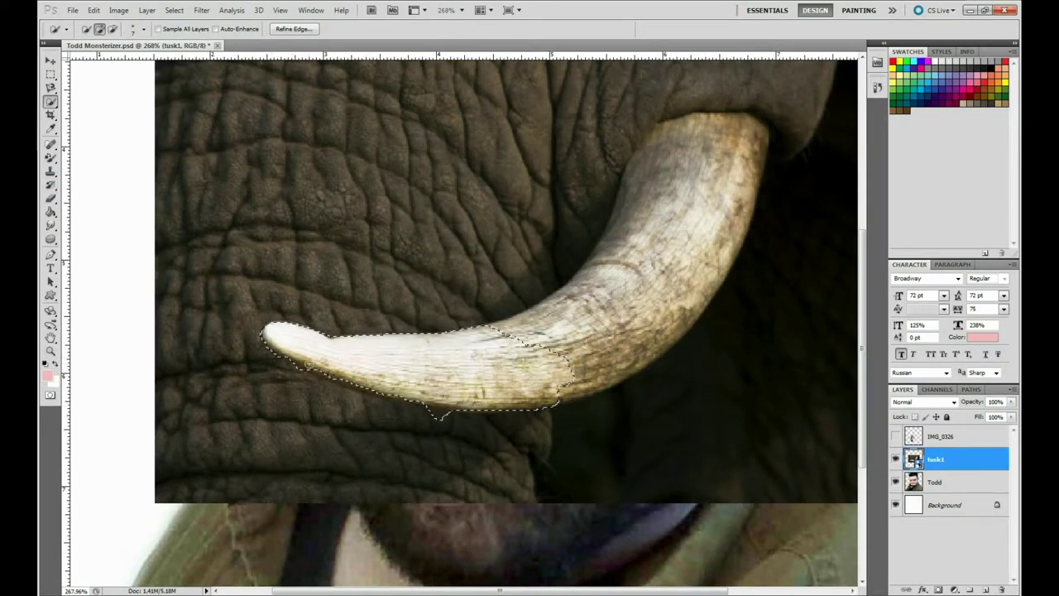
pyautogui.moveTo(266, 333); pyautogui.dragTo(223, 364)
pyautogui.moveTo(167, 311)
pyautogui.mouseDown()
pyautogui.moveTo(541, 461)
pyautogui.moveTo(370, 386)
pyautogui.mouseUp()
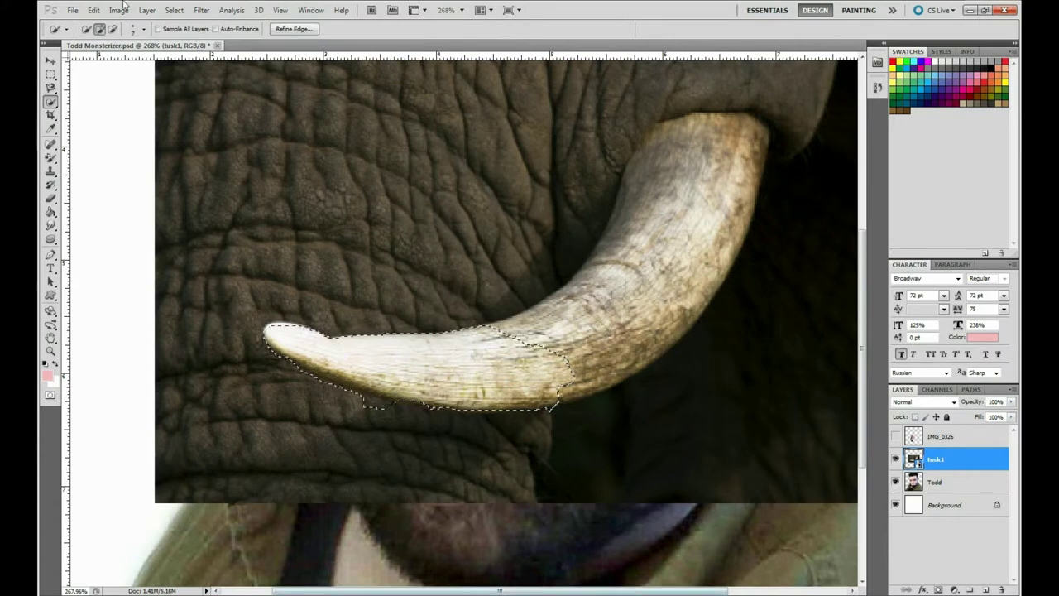
pyautogui.moveTo(273, 341); pyautogui.dragTo(287, 355)
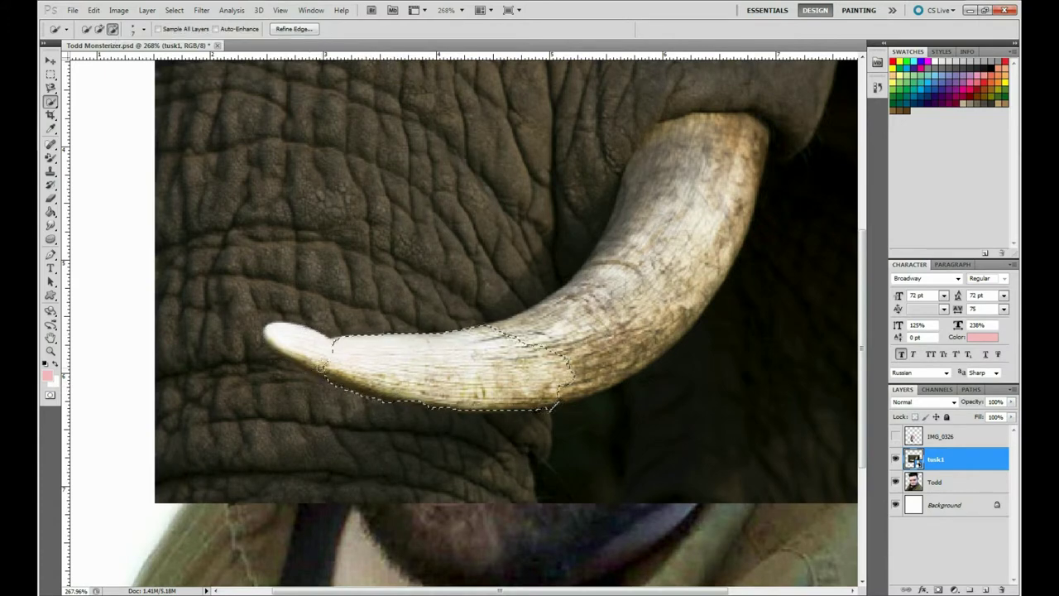
pyautogui.hotkey('ctrl', 'alt', 'r')
pyautogui.click(915, 468)
# Step: Rasterize the tusk1 layer and remove the elephant skin around the tusk piece
pyautogui.click(174, 10)
pyautogui.rightClick(935, 459)
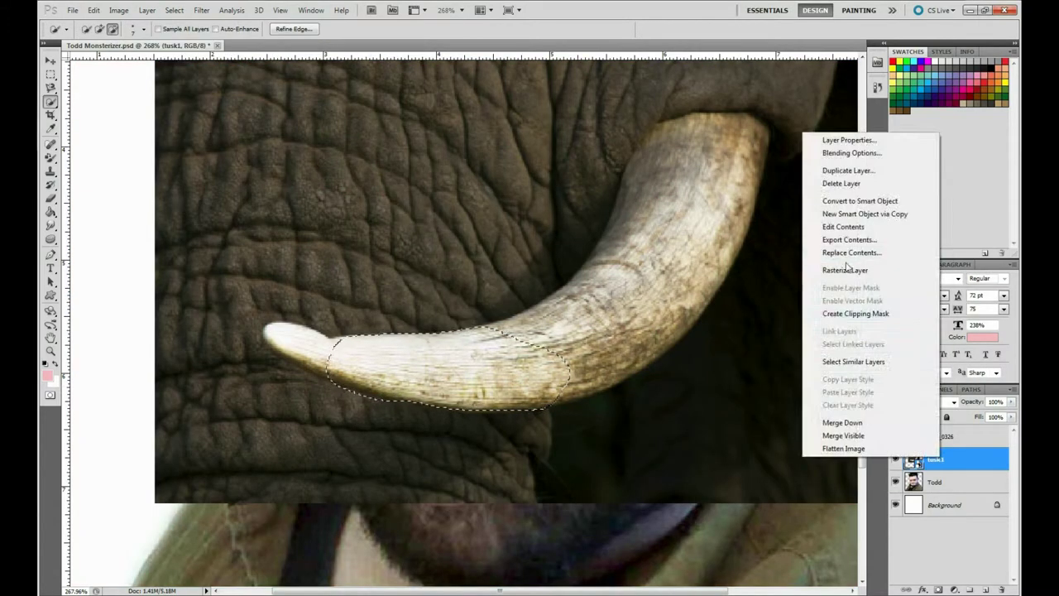
pyautogui.click(896, 436)
pyautogui.hotkey('ctrl', 'd')
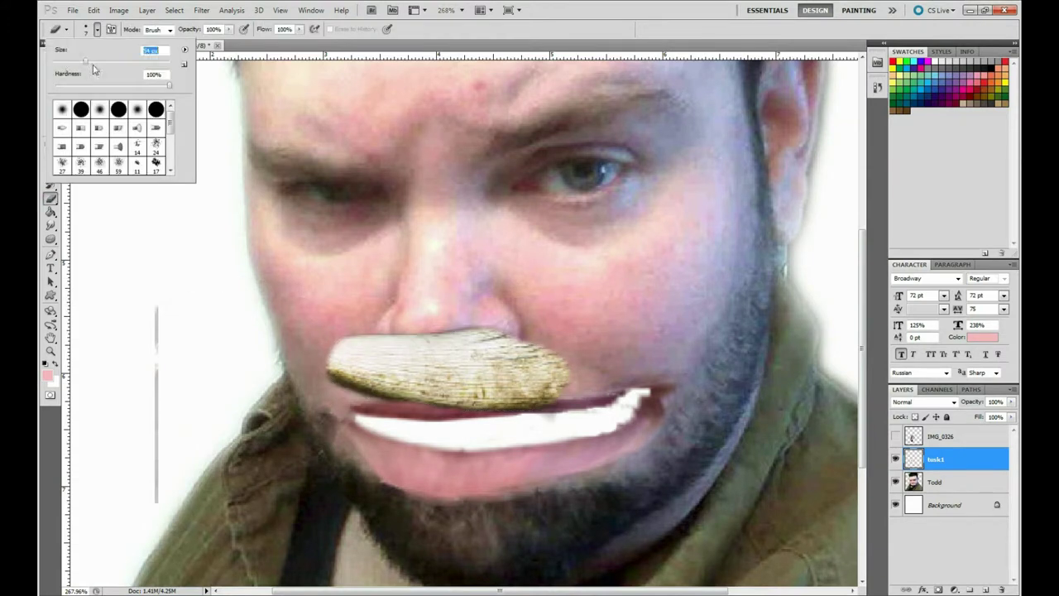
# Step: Rotate the tusk upright, move tusk1 above IMG_0326, and place it right of the trunk
pyautogui.press('v')
pyautogui.click(94, 10)
pyautogui.click(116, 217)
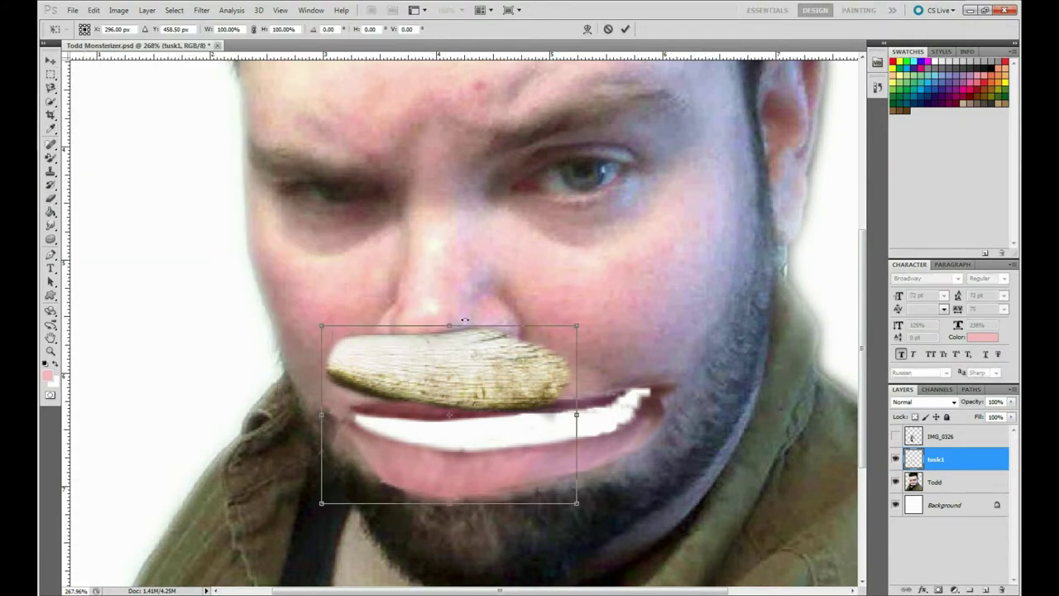
pyautogui.moveTo(596, 513); pyautogui.dragTo(746, 218)
pyautogui.click(895, 437)
pyautogui.moveTo(936, 459); pyautogui.dragTo(935, 434)
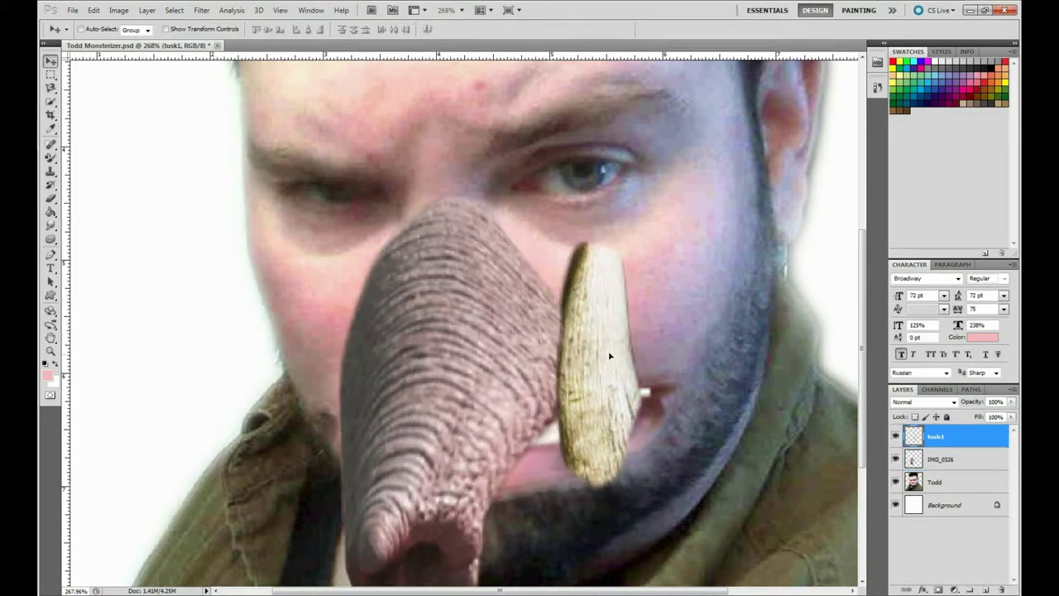
pyautogui.moveTo(610, 355)
pyautogui.mouseDown()
pyautogui.moveTo(610, 402)
pyautogui.moveTo(590, 408)
pyautogui.moveTo(593, 434)
pyautogui.mouseUp()
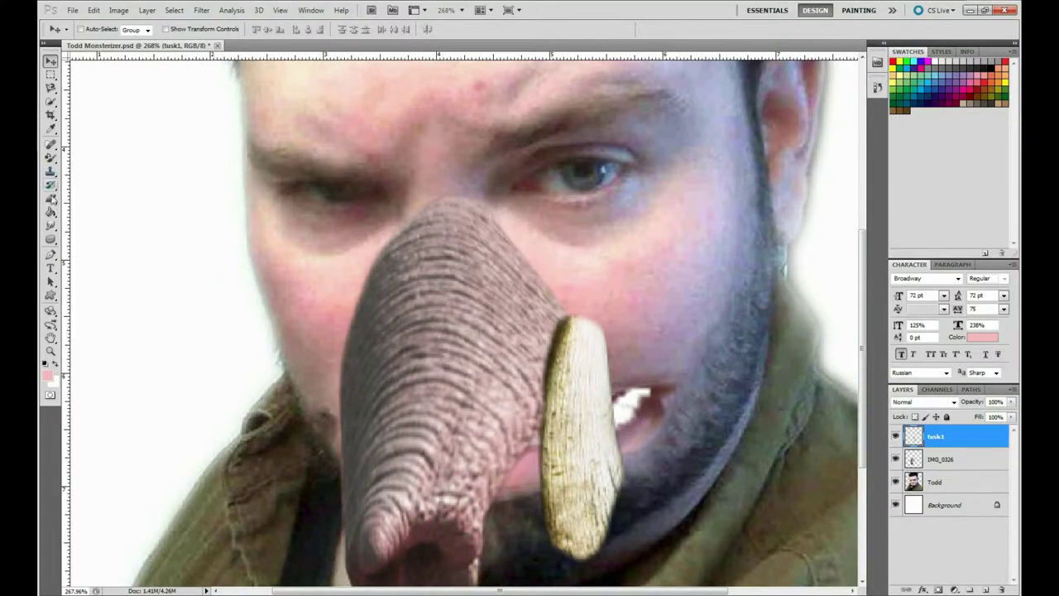
# Step: Drop tusk1 to 39% opacity, erase its lower end over the beard, then restore 100%
pyautogui.click(51, 199)
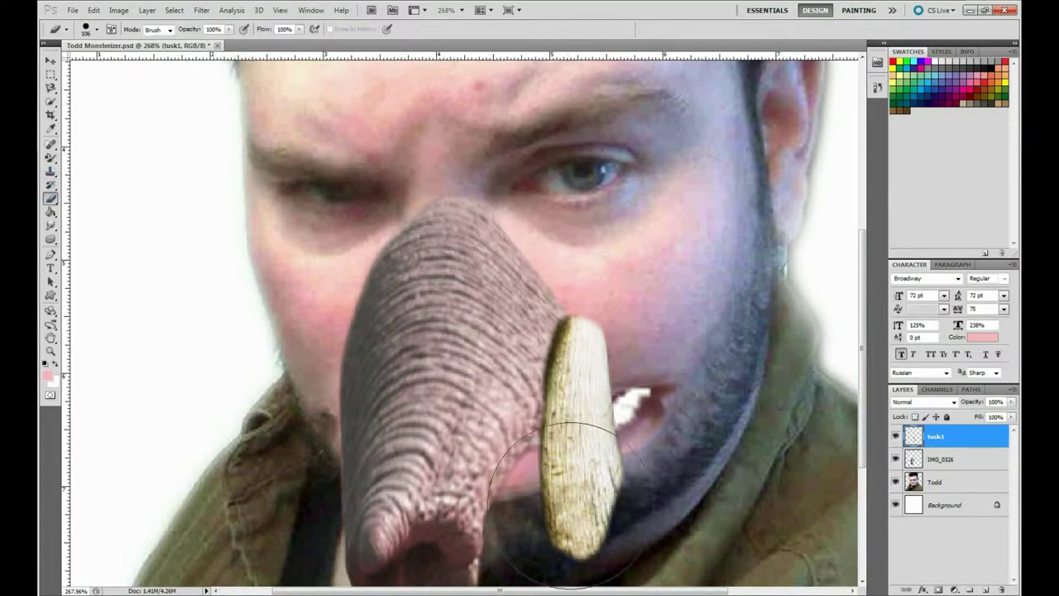
pyautogui.click(96, 29)
pyautogui.click(1011, 403)
pyautogui.moveTo(1008, 415); pyautogui.dragTo(973, 415)
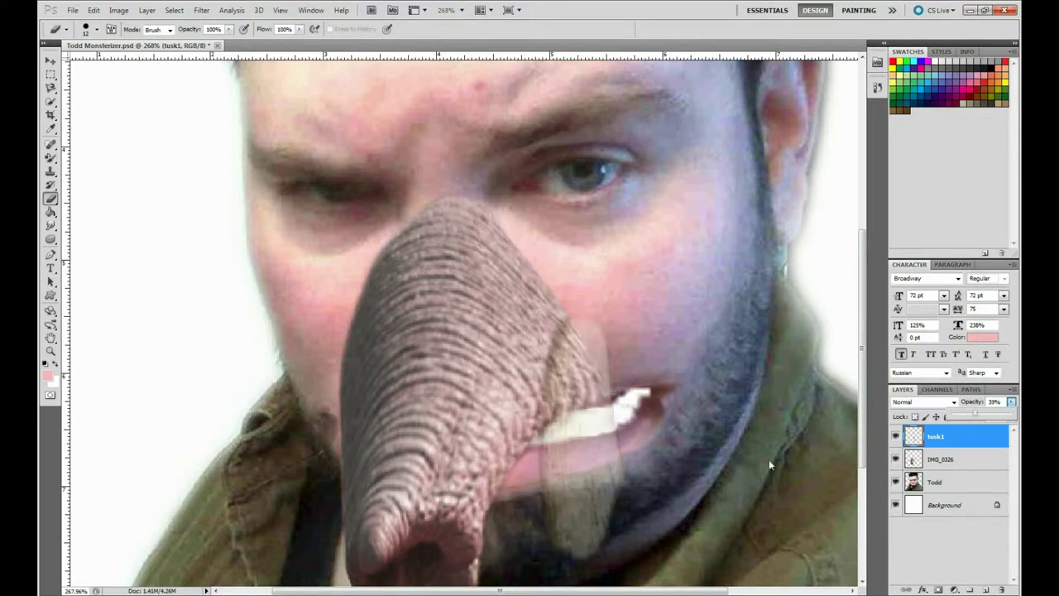
pyautogui.moveTo(618, 452); pyautogui.dragTo(530, 500)
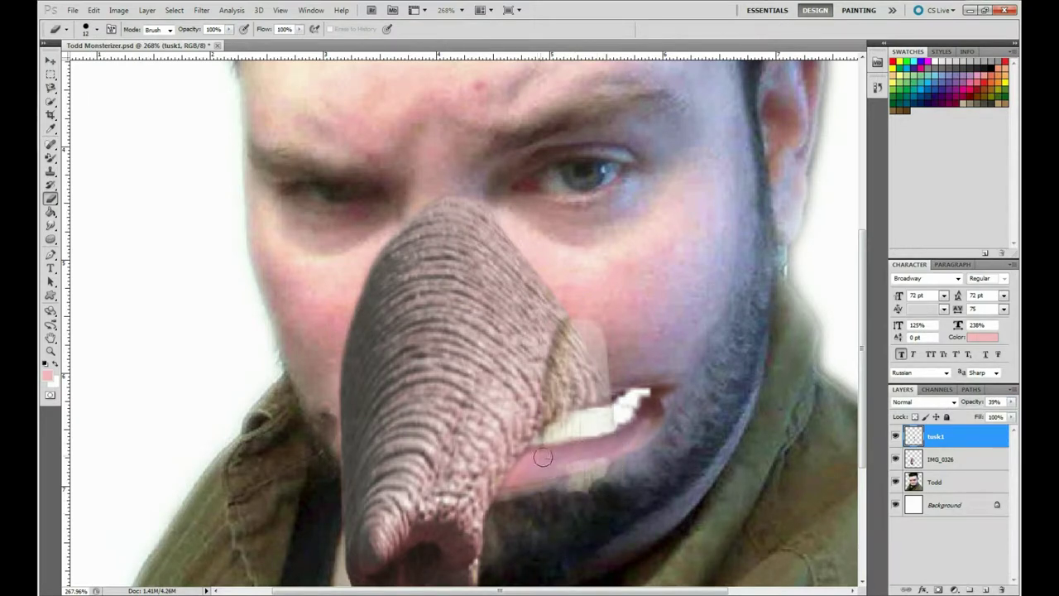
pyautogui.click(1011, 402)
pyautogui.moveTo(972, 416); pyautogui.dragTo(1017, 416)
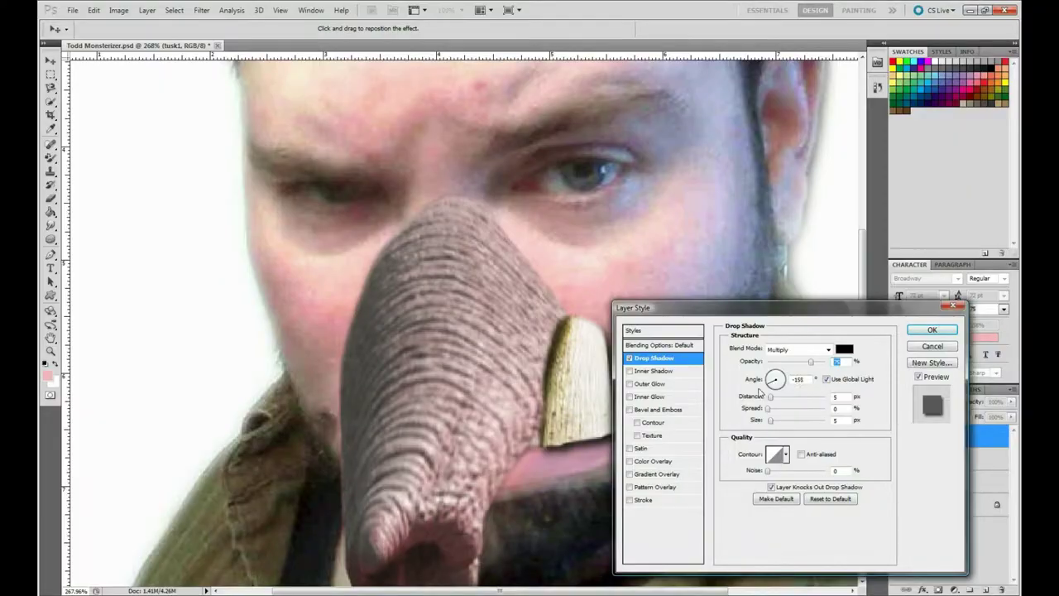
# Step: Apply the tusk's drop shadow and ready the Spot Healing Brush on the Todd layer
pyautogui.moveTo(737, 309); pyautogui.dragTo(825, 293)
pyautogui.press('Return')
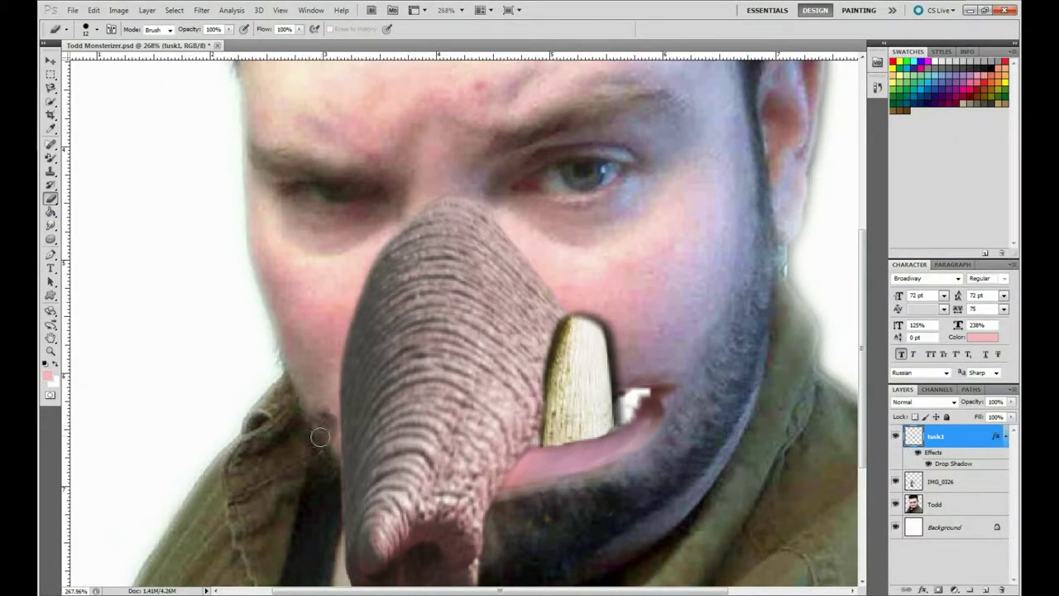
pyautogui.press('j')
pyautogui.keyDown('ctrl'); pyautogui.click(326, 410); pyautogui.keyUp('ctrl')
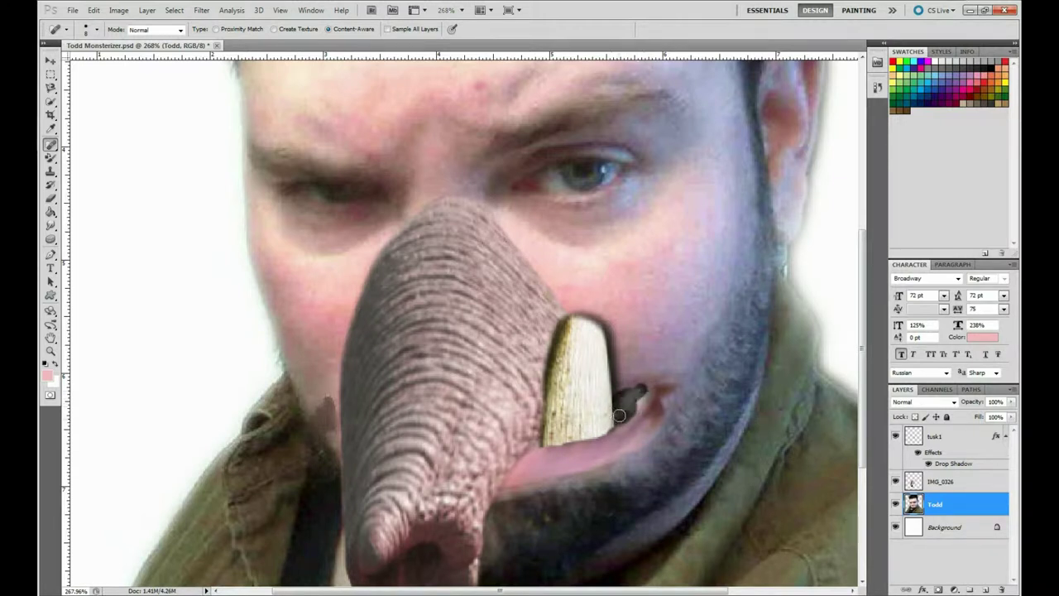
# Step: Heal the dark spot at the lip corner and add a blank Layer 1 above tusk1
pyautogui.moveTo(619, 415); pyautogui.dragTo(633, 397)
pyautogui.click(952, 436)
pyautogui.click(985, 589)
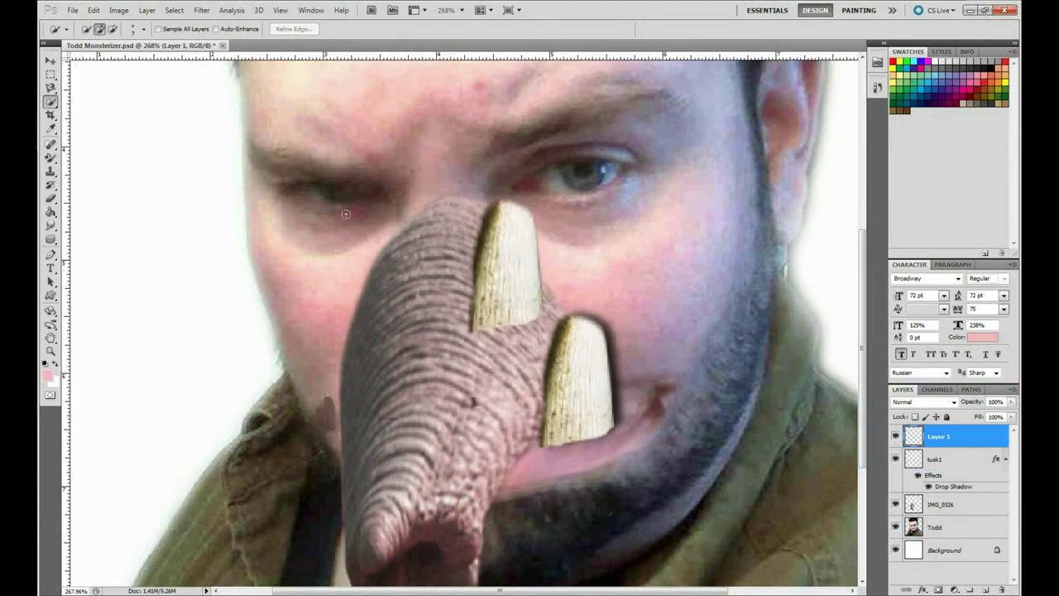
# Step: Move the second tusk left of the trunk, send it behind, and tilt it
pyautogui.press('v')
pyautogui.moveTo(479, 289); pyautogui.dragTo(326, 419)
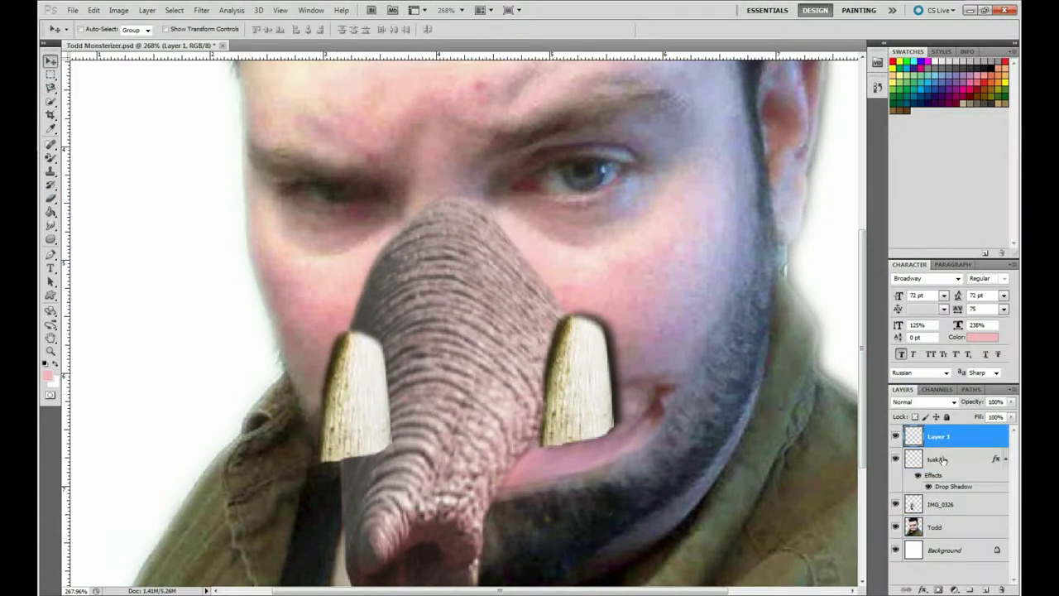
pyautogui.hotkey('ctrl', '[')
pyautogui.hotkey('ctrl', '[')
pyautogui.click(94, 10)
pyautogui.click(124, 237)
pyautogui.moveTo(240, 315)
pyautogui.mouseDown()
pyautogui.moveTo(357, 336)
pyautogui.moveTo(349, 353)
pyautogui.mouseUp()
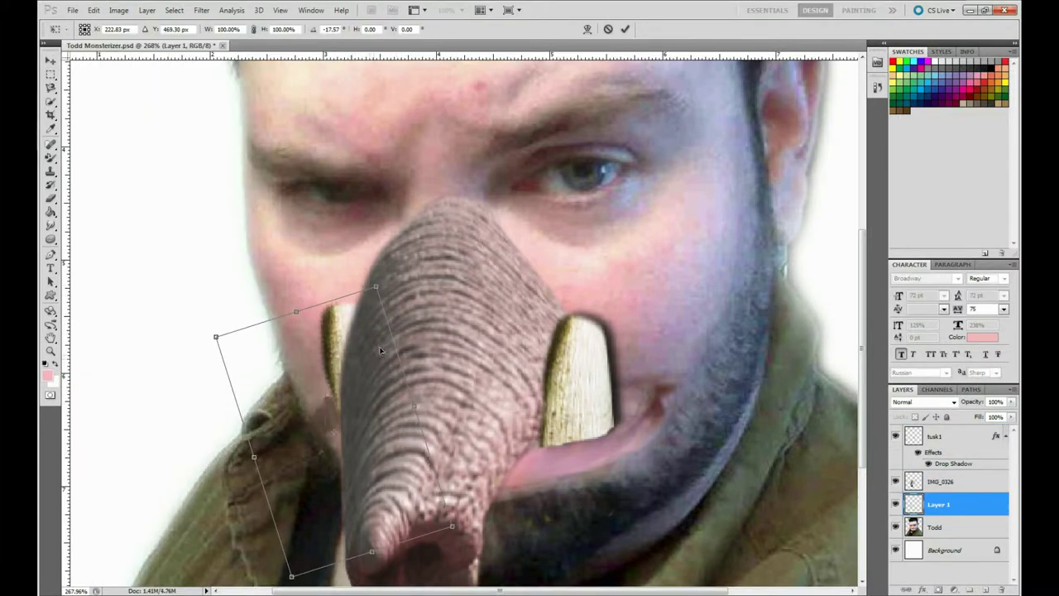
pyautogui.press('Return')
# Step: Fit the whole image in the window, then zoom in on the tusks and nose
pyautogui.click(279, 10)
pyautogui.click(314, 157)
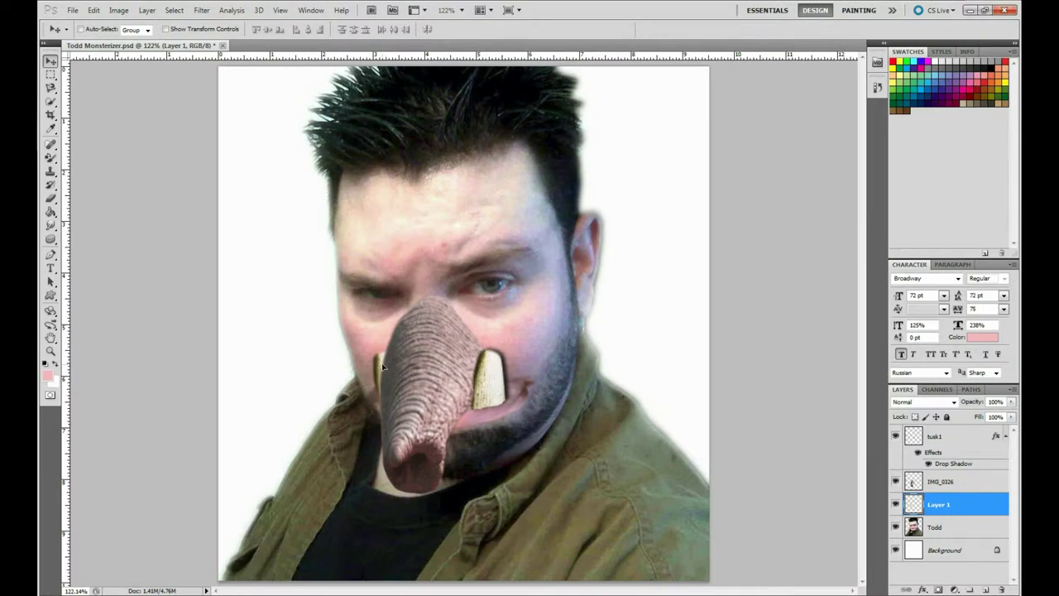
pyautogui.click(50, 350)
pyautogui.moveTo(448, 403); pyautogui.dragTo(497, 403)
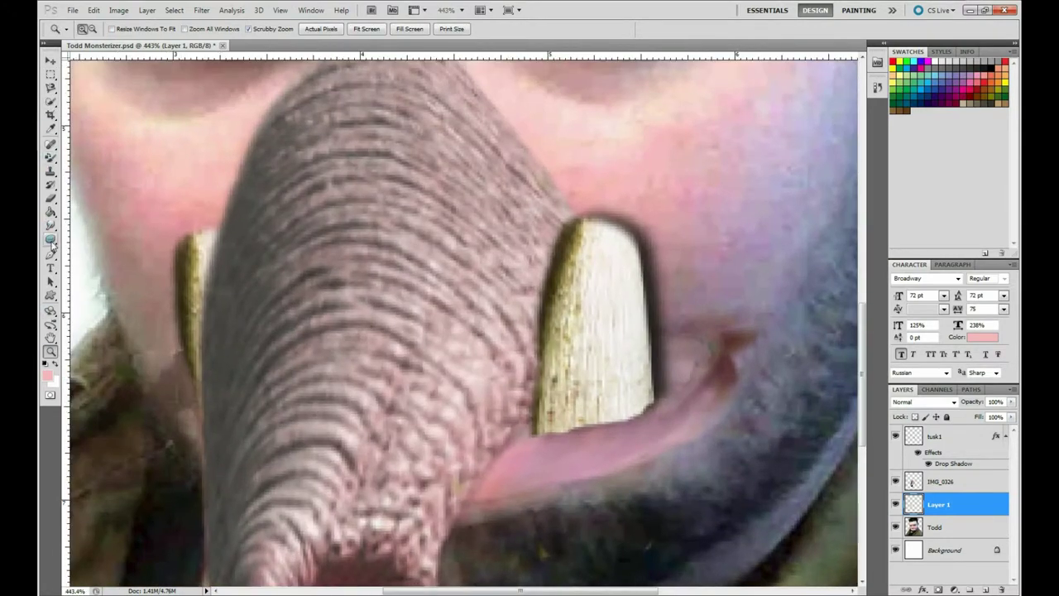
# Step: Burn the Todd layer's lip and the shadow beneath the tusk darker, checking the Toydarian reference
pyautogui.click(50, 239)
pyautogui.hotkey('alt', '[')
pyautogui.rightClick(50, 239)
pyautogui.click(91, 253)
pyautogui.moveTo(529, 443); pyautogui.dragTo(687, 397)
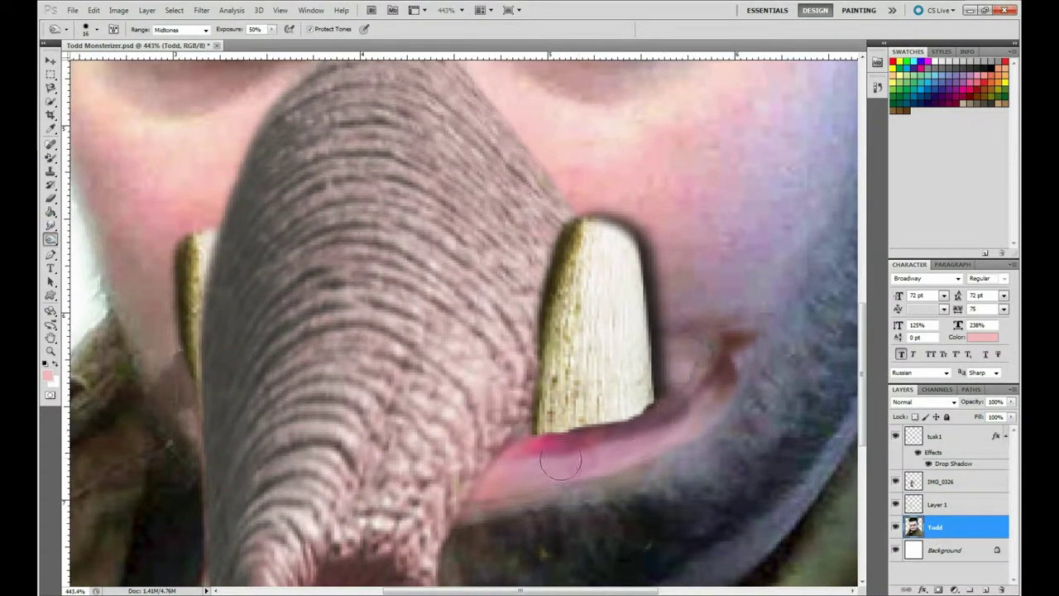
pyautogui.moveTo(497, 468); pyautogui.dragTo(678, 406)
pyautogui.moveTo(538, 423); pyautogui.dragTo(602, 411)
pyautogui.hotkey('alt', 'Tab')
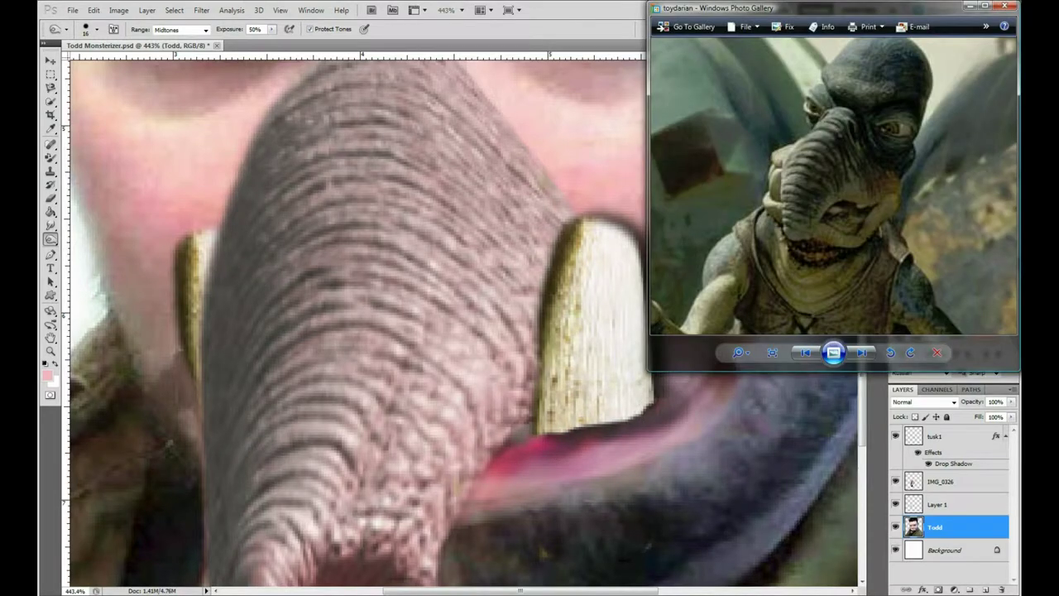
pyautogui.hotkey('alt', 'Tab')
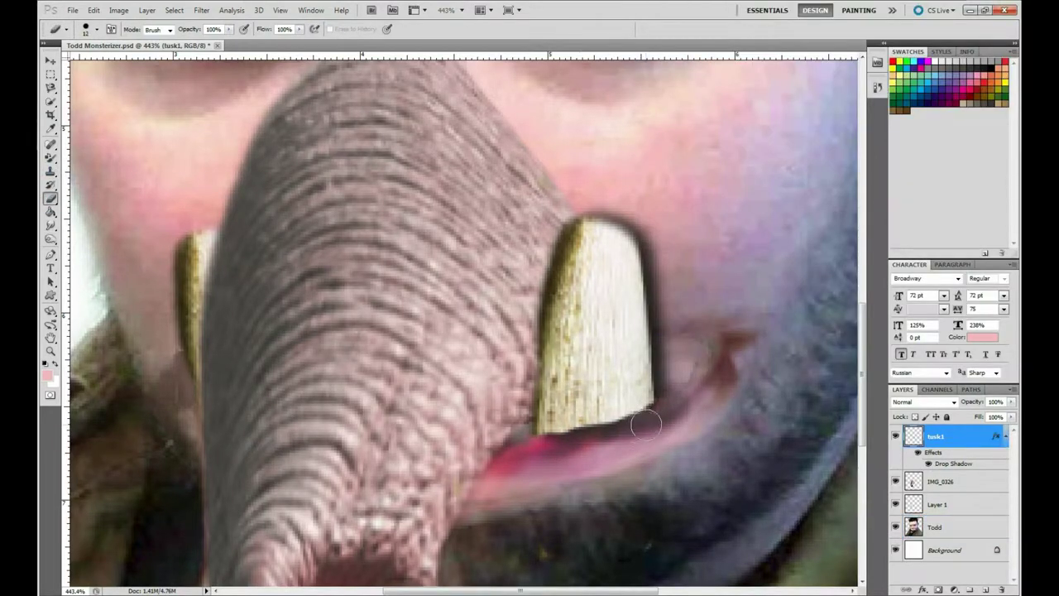
pyautogui.moveTo(646, 425)
pyautogui.mouseDown()
pyautogui.moveTo(650, 406)
pyautogui.moveTo(539, 447)
pyautogui.mouseUp()
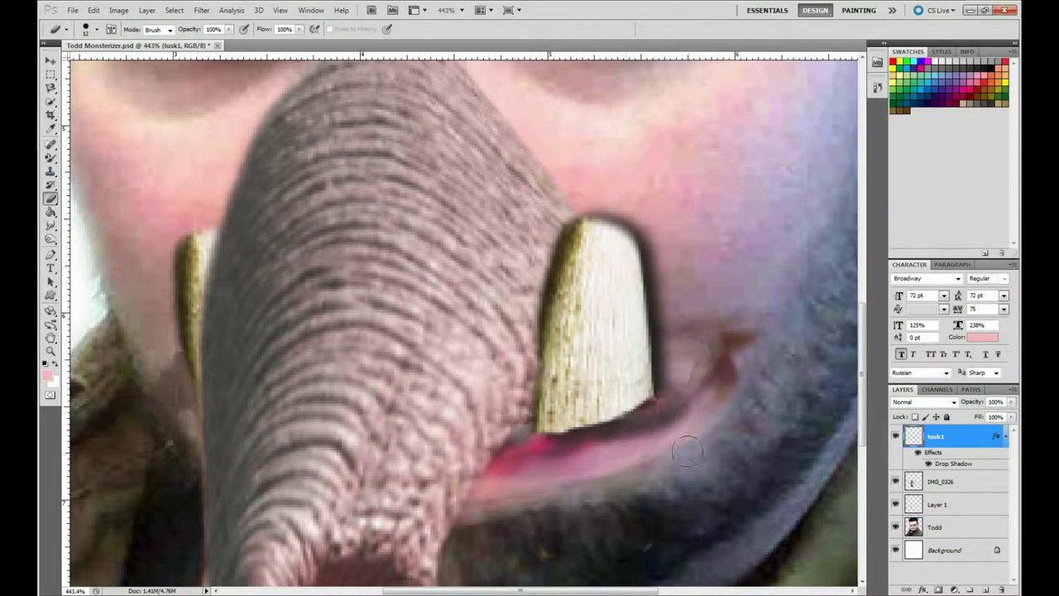
# Step: Fit the portrait on screen and select the Dodge tool on the Todd layer
pyautogui.hotkey('ctrl', '0')
pyautogui.press('o')
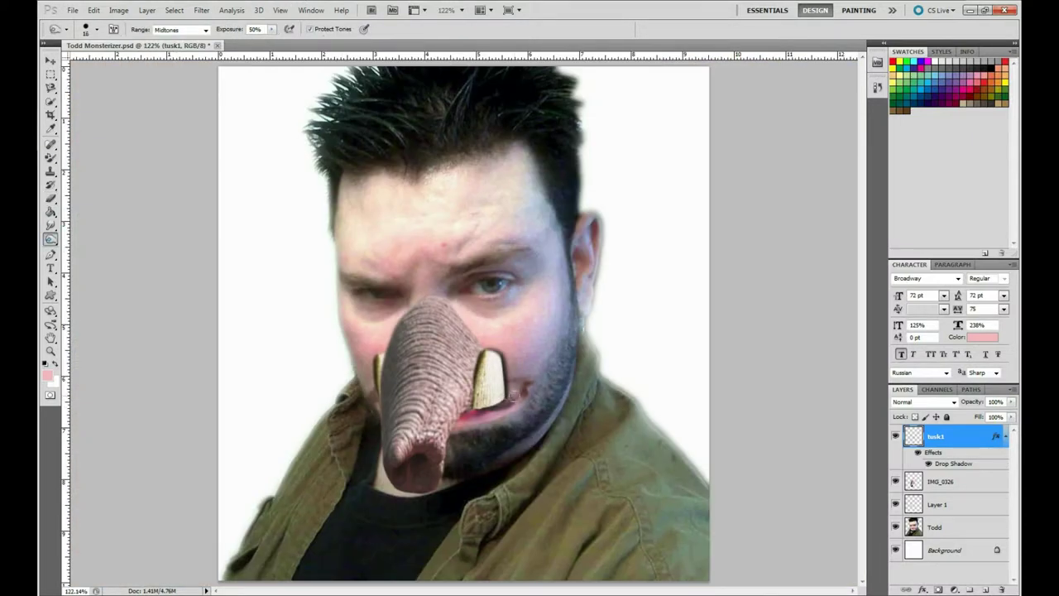
pyautogui.click(938, 527)
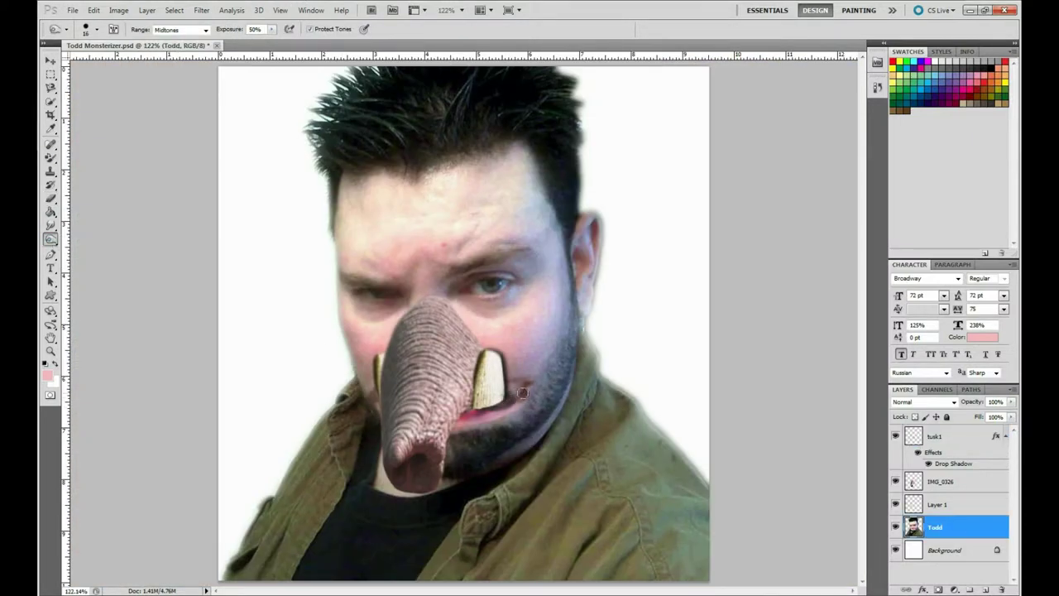
# Step: Set a light blue foreground colour and paint the pink cheek pale blue with Color Replacement
pyautogui.press('b')
pyautogui.click(47, 377)
pyautogui.moveTo(796, 296); pyautogui.dragTo(796, 347)
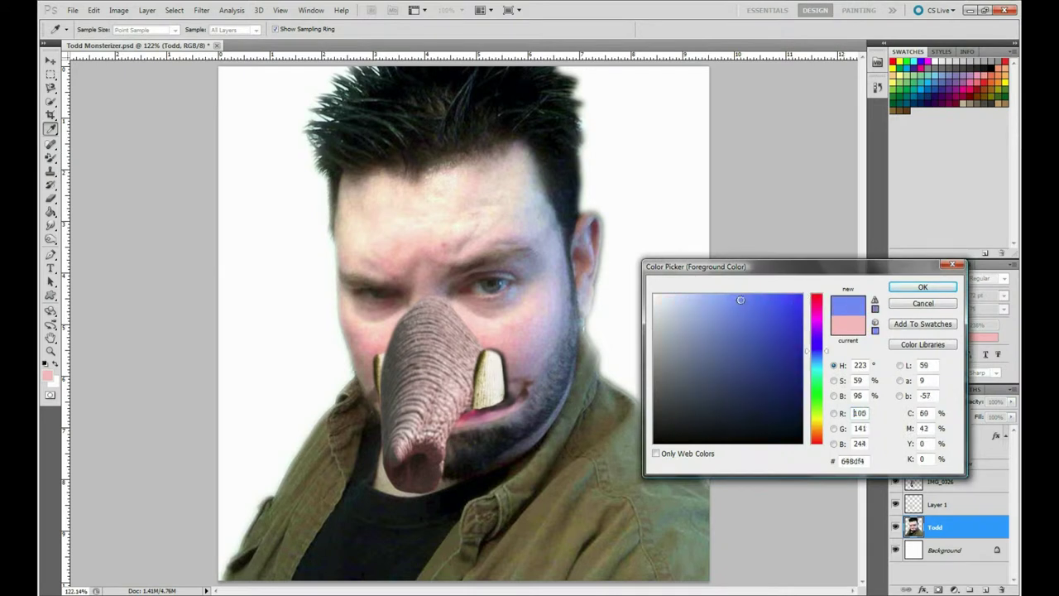
pyautogui.click(910, 285)
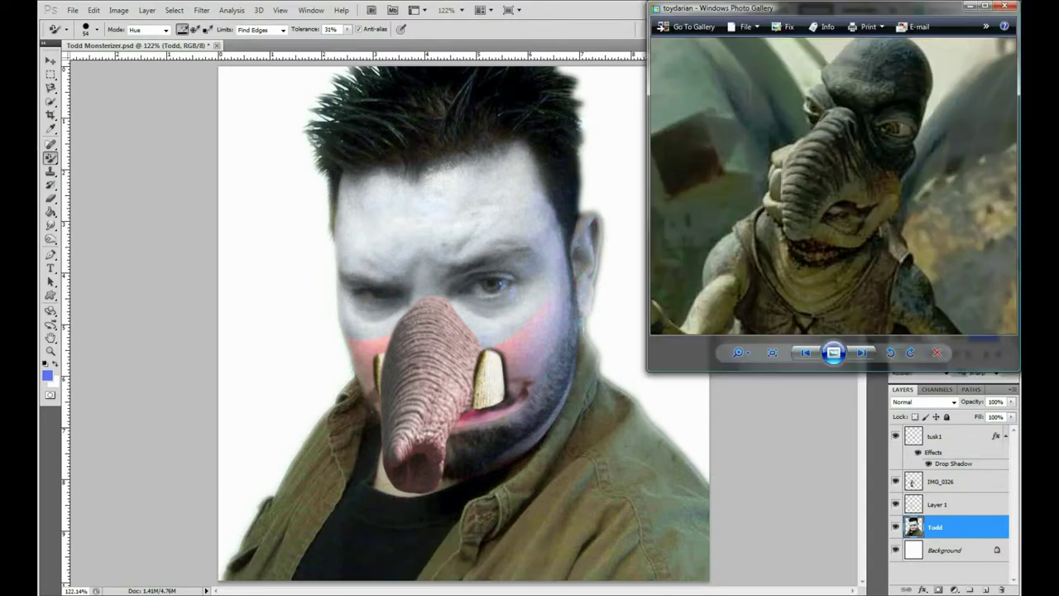
pyautogui.moveTo(526, 327); pyautogui.dragTo(543, 319)
# Step: Switch between the IMG_0326 and Todd layers, ending back on the Todd portrait layer
pyautogui.click(929, 480)
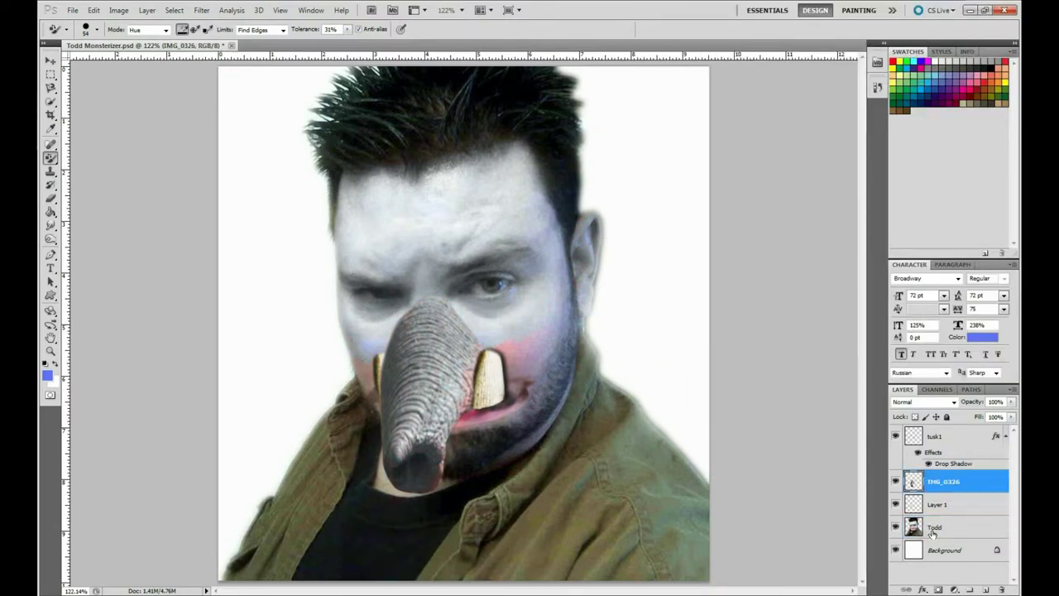
pyautogui.hotkey('alt', '[')
pyautogui.hotkey('alt', '[')
pyautogui.hotkey('alt', ']')
pyautogui.hotkey('alt', ']')
pyautogui.hotkey('alt', '[')
pyautogui.hotkey('alt', '[')
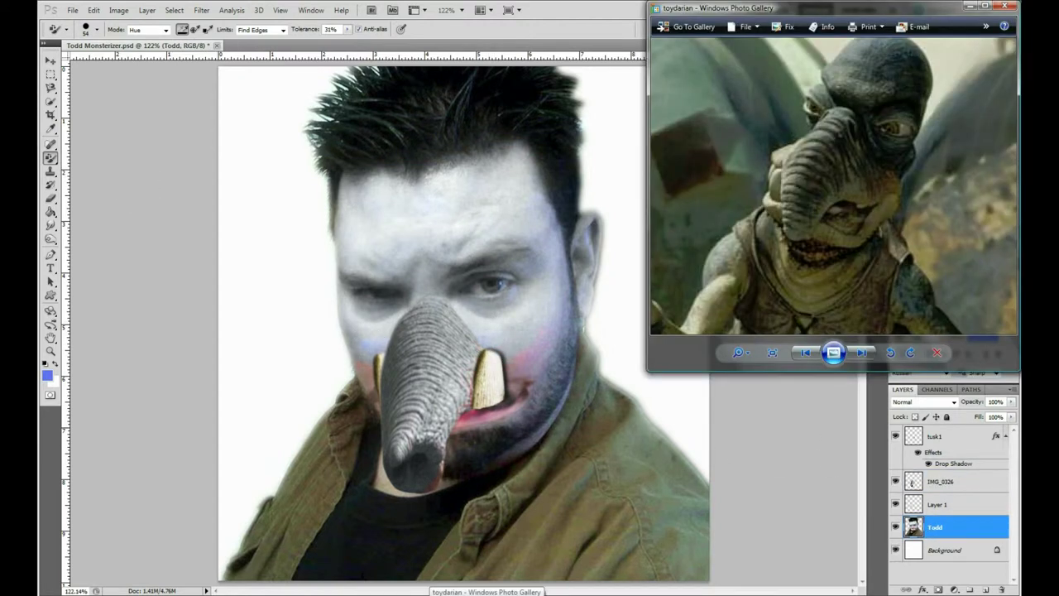
pyautogui.press('e')
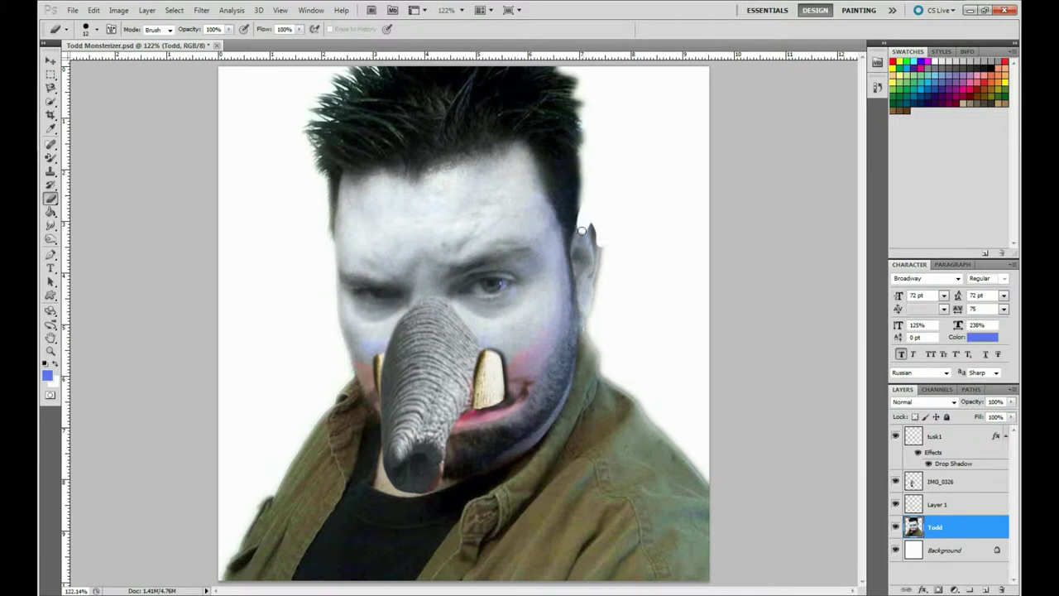
# Step: Erase the ear, then select and enlarge the right-hand eye with Free Transform
pyautogui.moveTo(585, 316); pyautogui.dragTo(579, 278)
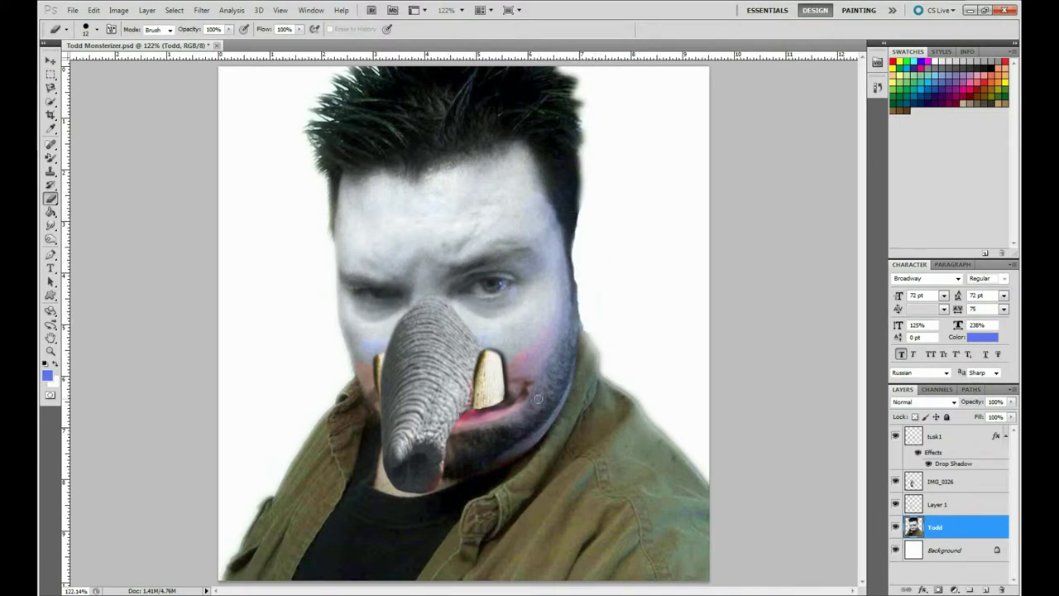
pyautogui.press('w')
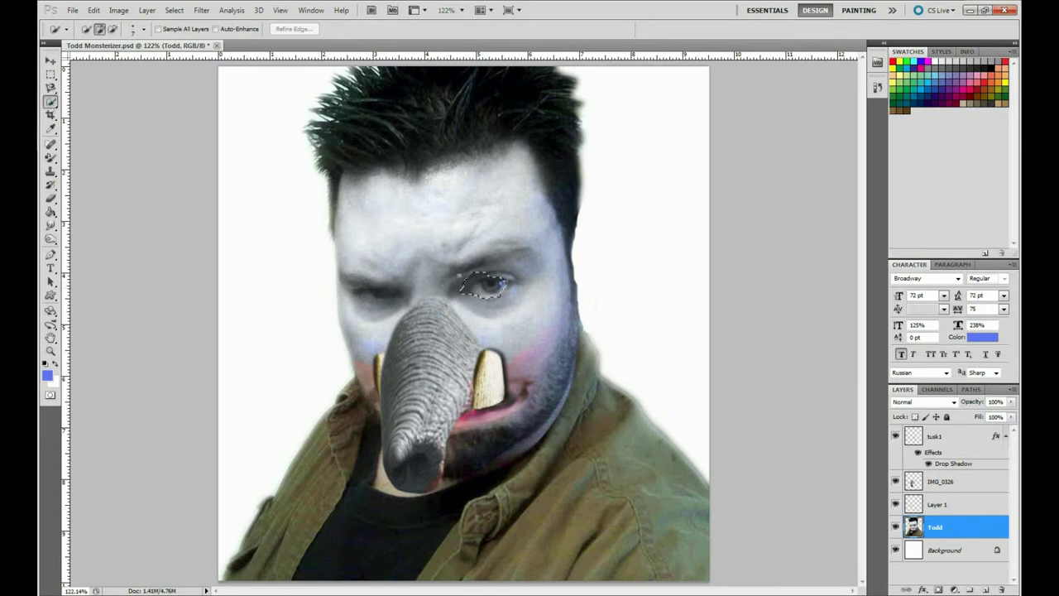
pyautogui.moveTo(460, 276); pyautogui.dragTo(518, 264)
pyautogui.click(94, 10)
pyautogui.click(116, 225)
pyautogui.moveTo(442, 318)
pyautogui.mouseDown()
pyautogui.moveTo(432, 327)
pyautogui.moveTo(496, 331)
pyautogui.mouseUp()
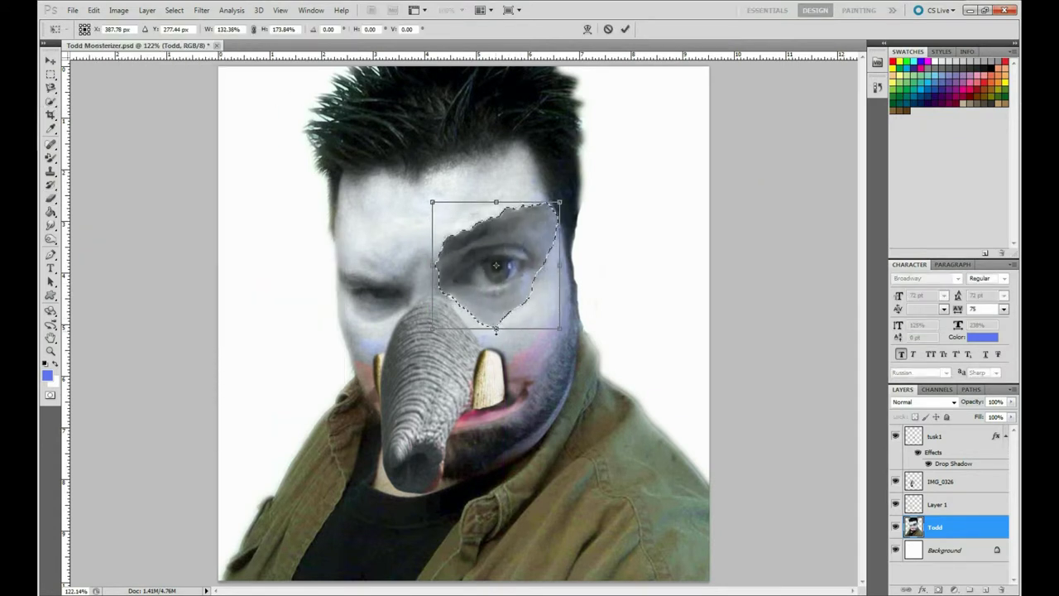
pyautogui.press('Return')
pyautogui.hotkey('ctrl', 'd')
# Step: Heal the seams around the enlarged eye and eyebrow, then dodge the brow and nose bridge at size 52
pyautogui.press('j')
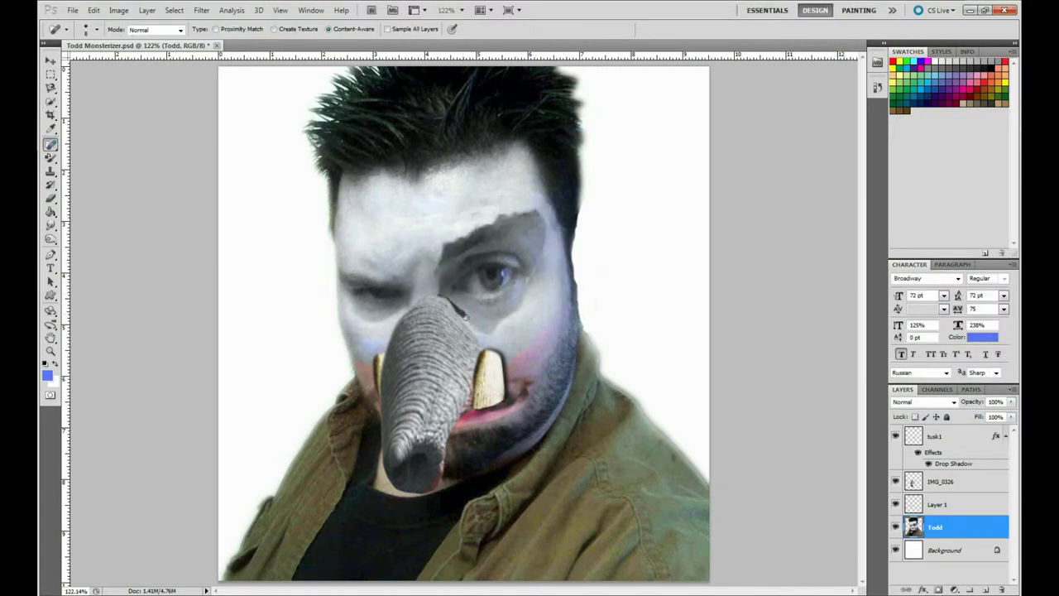
pyautogui.moveTo(520, 311); pyautogui.dragTo(539, 256)
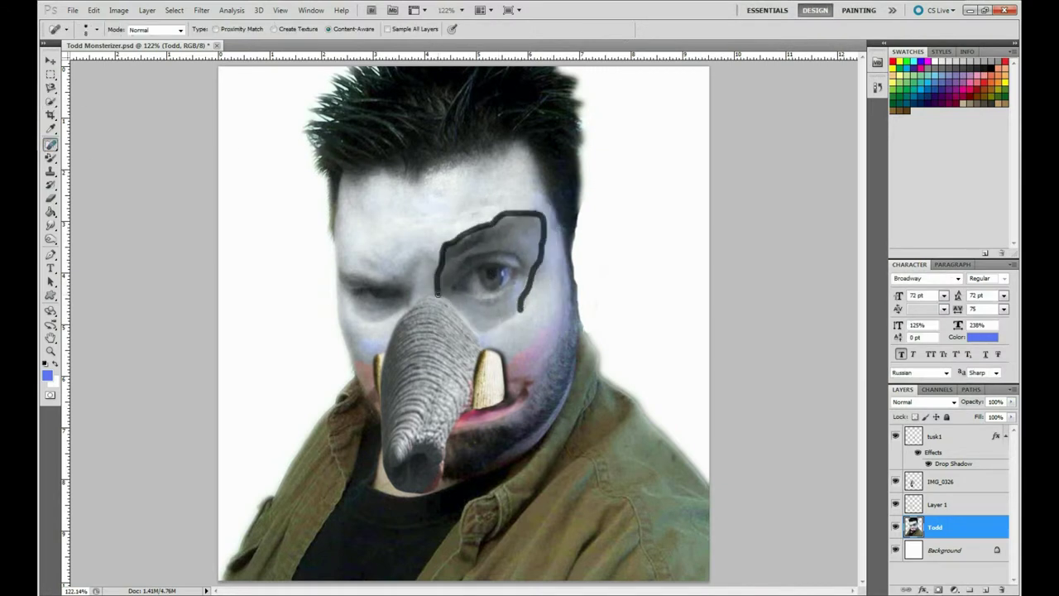
pyautogui.moveTo(438, 293); pyautogui.dragTo(437, 294)
pyautogui.moveTo(544, 235)
pyautogui.mouseDown()
pyautogui.moveTo(533, 217)
pyautogui.moveTo(472, 241)
pyautogui.mouseUp()
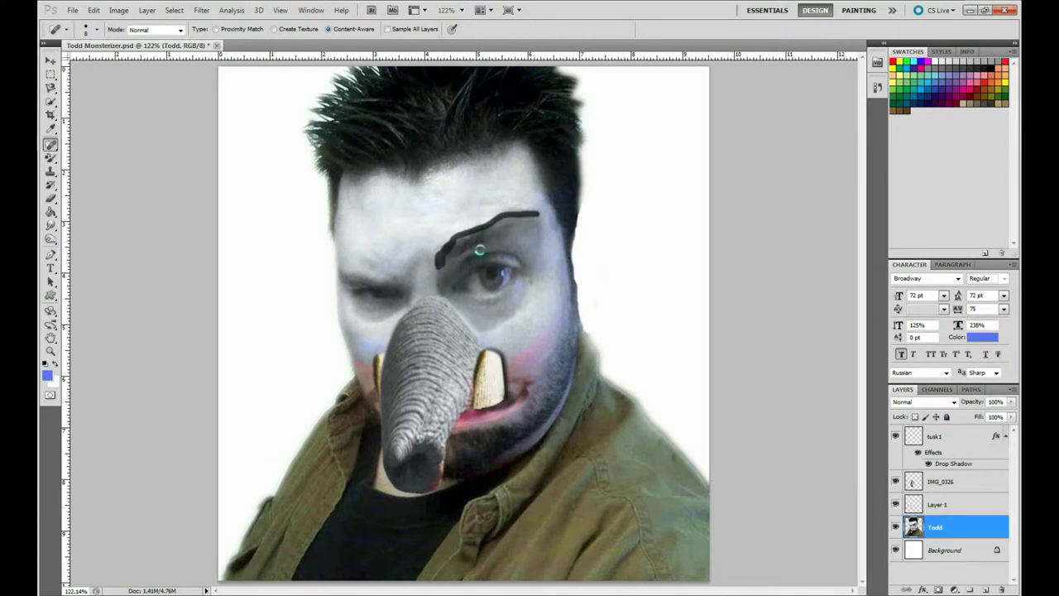
pyautogui.click(51, 239)
pyautogui.click(91, 238)
pyautogui.click(86, 29)
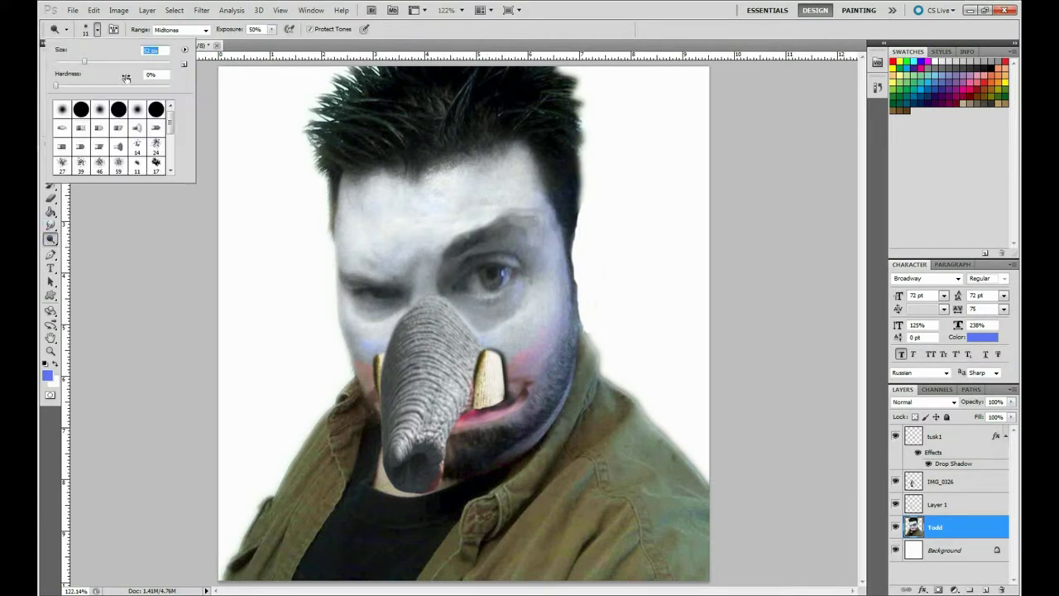
pyautogui.doubleClick(124, 133)
pyautogui.moveTo(532, 224); pyautogui.dragTo(496, 217)
pyautogui.moveTo(437, 248); pyautogui.dragTo(438, 293)
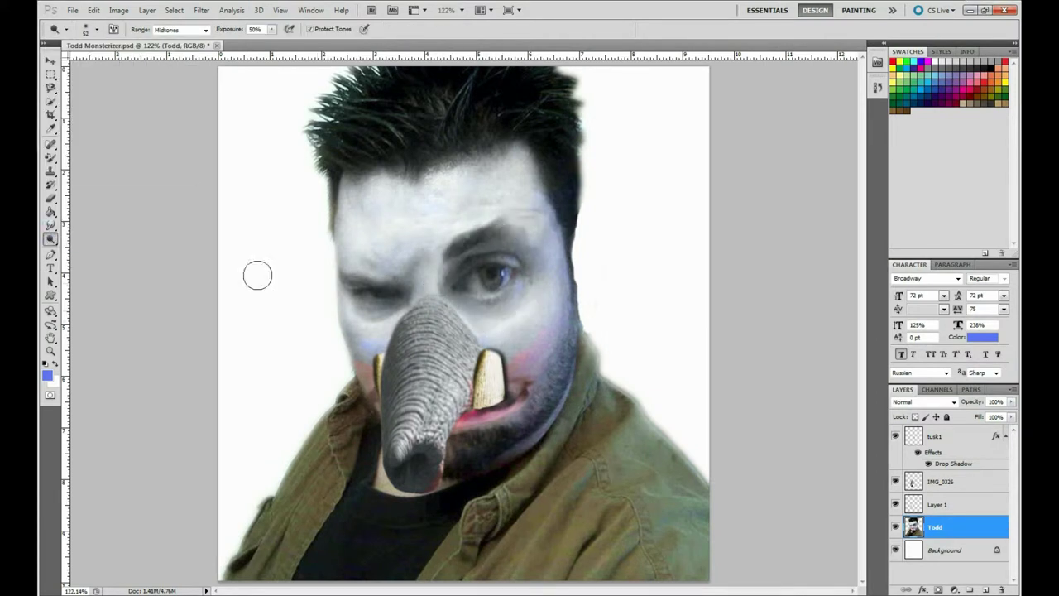
# Step: Select the left eye, enlarge and warp its top edge, and heal the surrounding seam
pyautogui.press('w')
pyautogui.moveTo(352, 285); pyautogui.dragTo(405, 311)
pyautogui.hotkey('ctrl', 't')
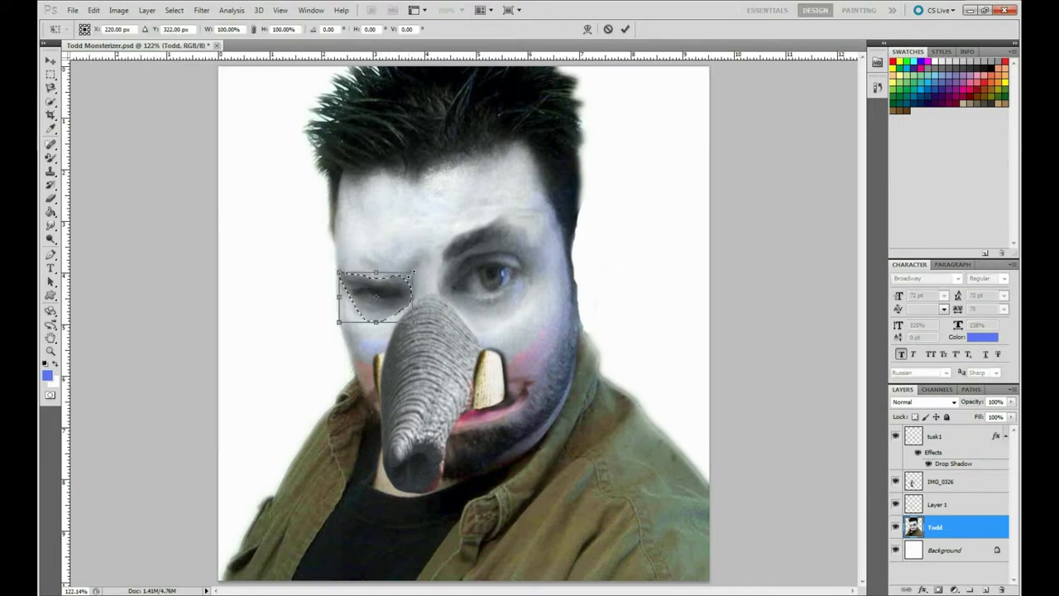
pyautogui.moveTo(339, 322); pyautogui.dragTo(330, 335)
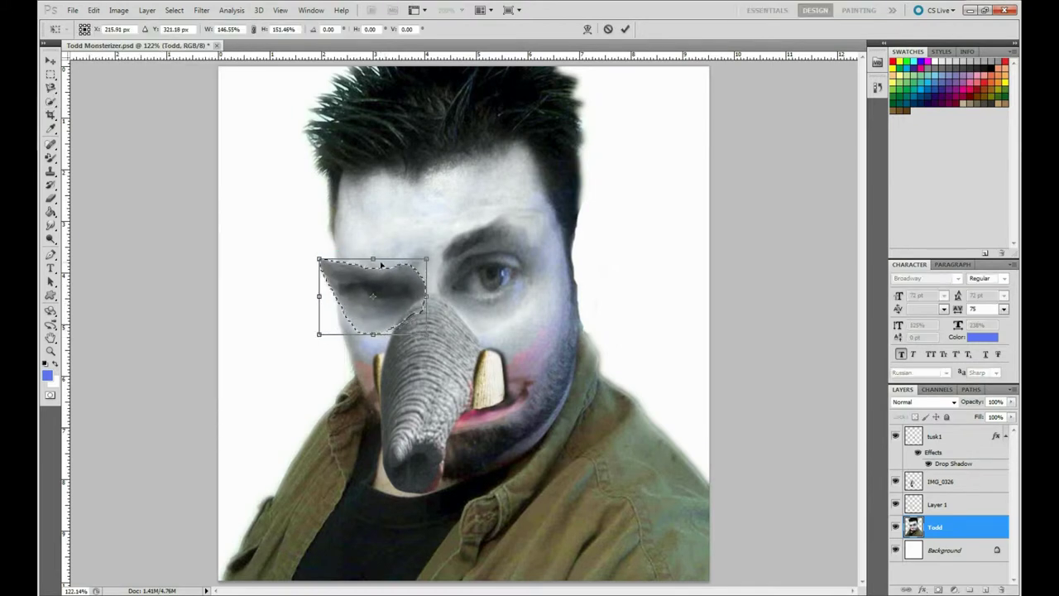
pyautogui.click(588, 29)
pyautogui.moveTo(328, 259)
pyautogui.mouseDown()
pyautogui.moveTo(343, 254)
pyautogui.moveTo(385, 329)
pyautogui.mouseUp()
pyautogui.click(625, 29)
pyautogui.press('j')
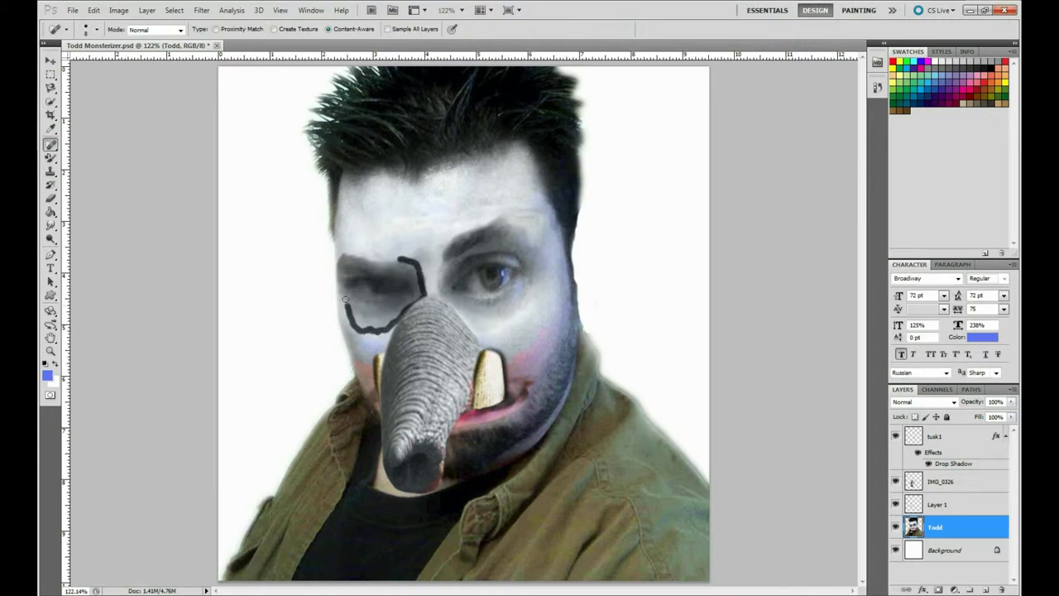
pyautogui.moveTo(346, 299)
pyautogui.mouseDown()
pyautogui.moveTo(404, 258)
pyautogui.moveTo(341, 309)
pyautogui.moveTo(361, 328)
pyautogui.mouseUp()
# Step: Brighten the cheeks and under-eye area with the Dodge tool
pyautogui.press('o')
pyautogui.rightClick(51, 239)
pyautogui.click(91, 251)
pyautogui.press('j')
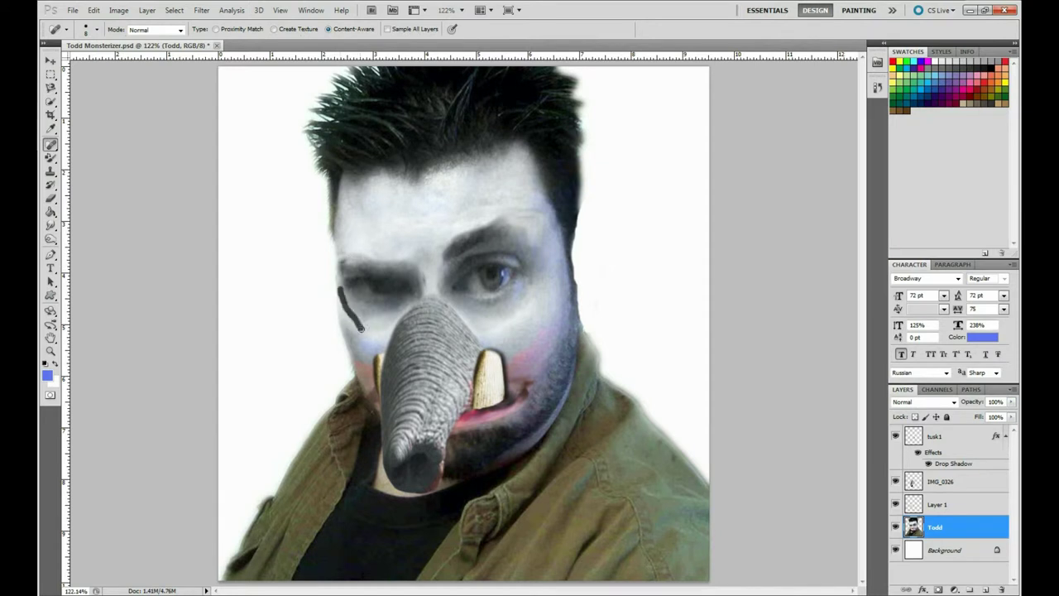
pyautogui.press('o')
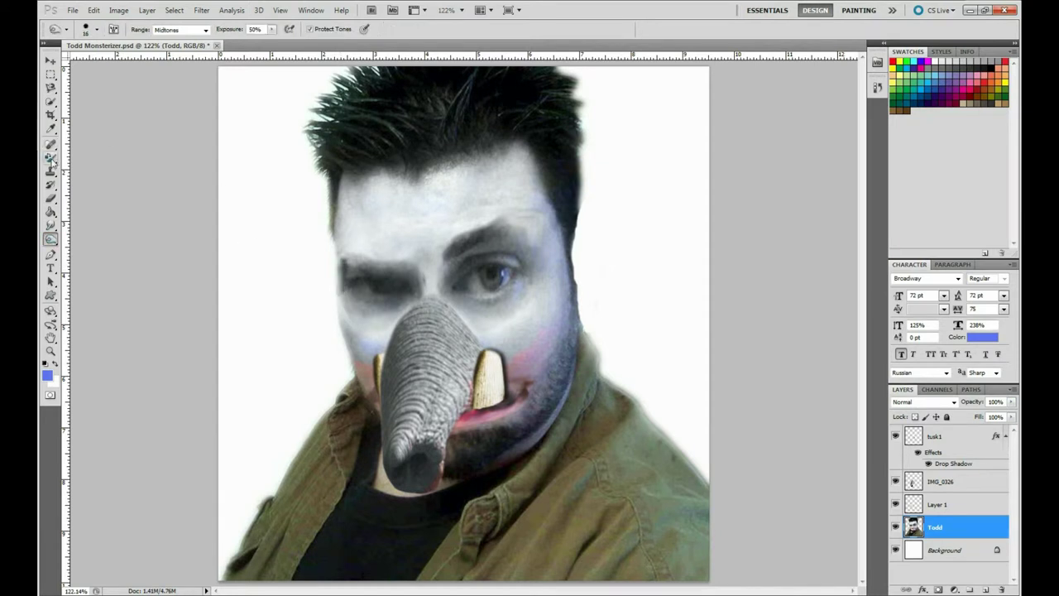
pyautogui.moveTo(427, 277)
pyautogui.mouseDown()
pyautogui.moveTo(344, 273)
pyautogui.moveTo(522, 315)
pyautogui.moveTo(492, 228)
pyautogui.mouseUp()
pyautogui.press('j')
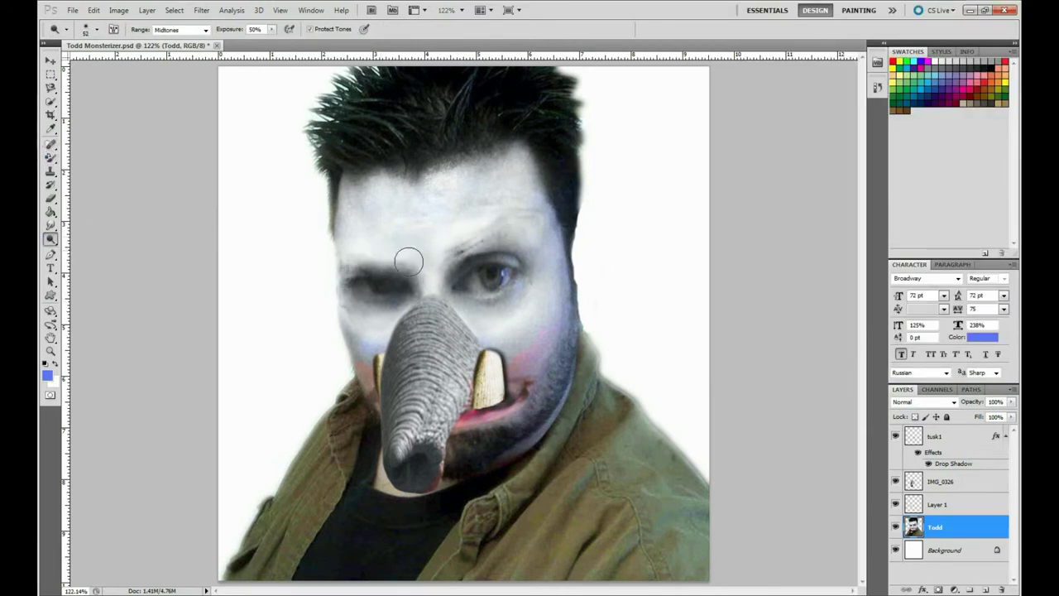
pyautogui.press('o')
pyautogui.press('j')
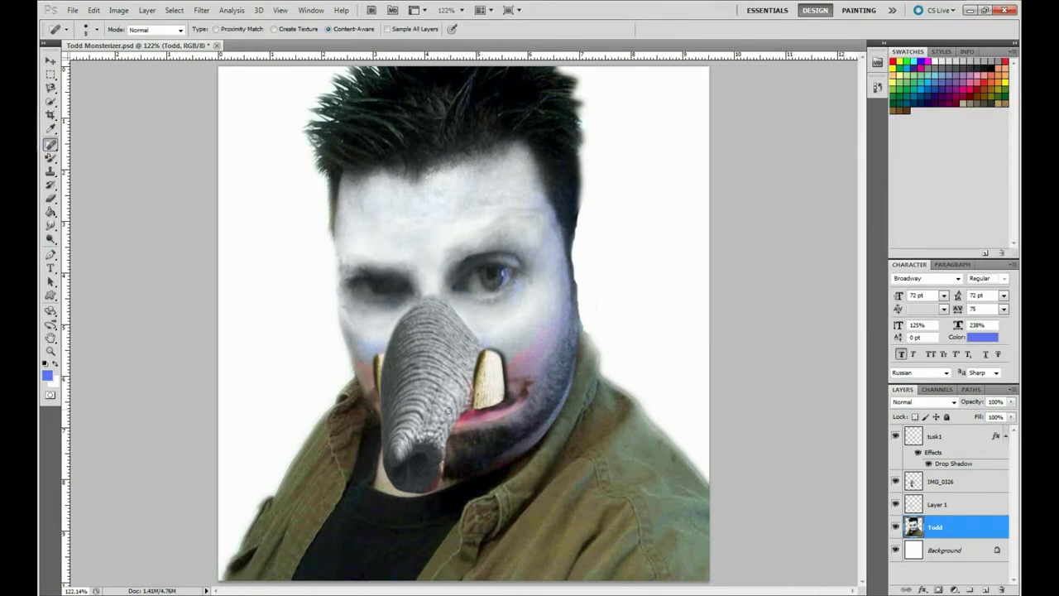
# Step: Merge IMG_0326, Todd and the remaining layers into one, then heal the nose-bridge line
pyautogui.click(943, 481)
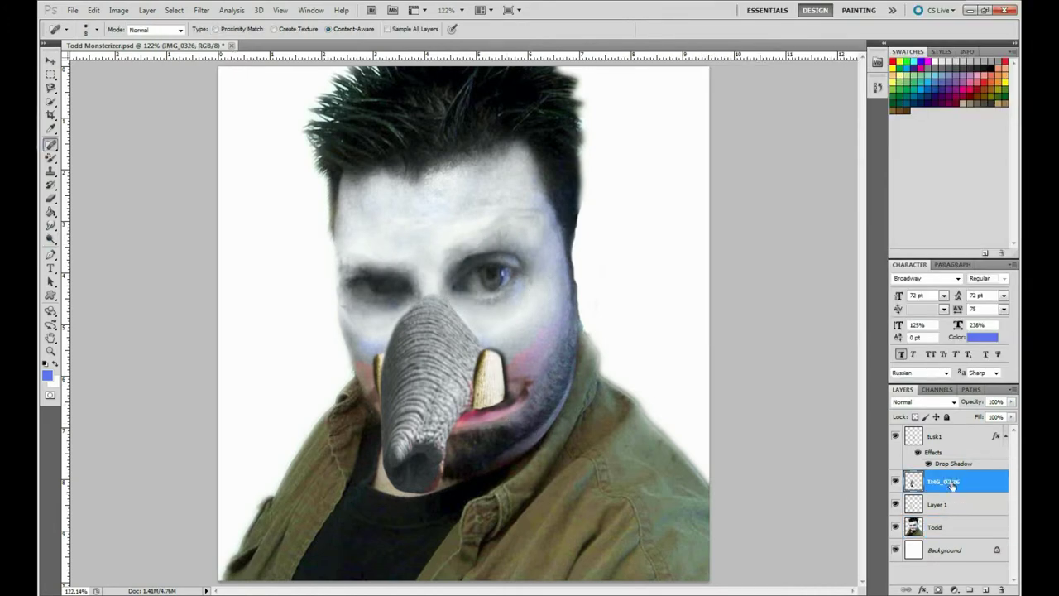
pyautogui.keyDown('shift'); pyautogui.click(948, 528); pyautogui.keyUp('shift')
pyautogui.keyDown('ctrl'); pyautogui.click(939, 506); pyautogui.keyUp('ctrl')
pyautogui.rightClick(939, 506)
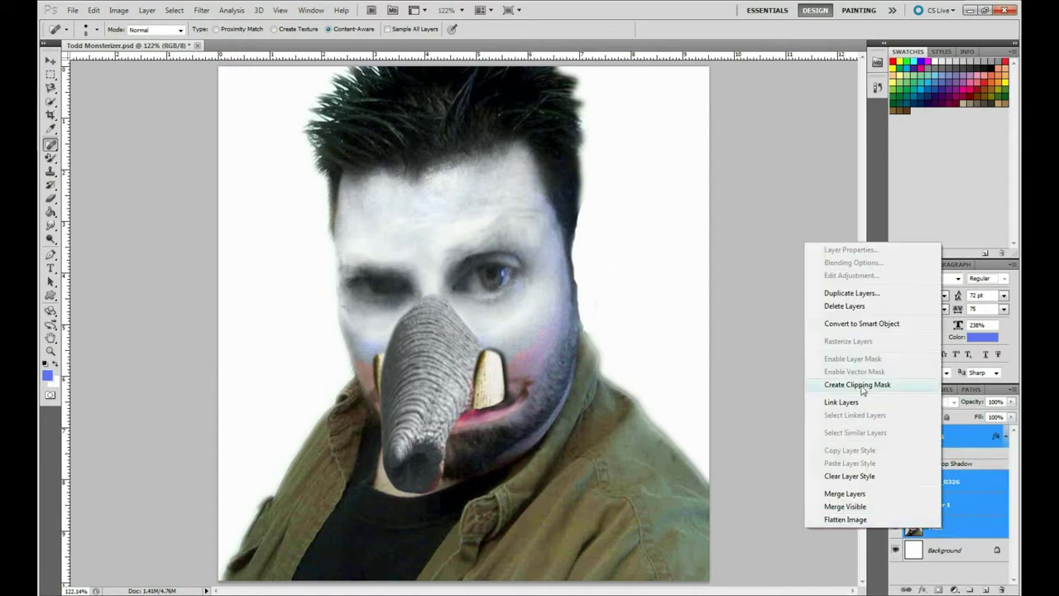
pyautogui.click(877, 499)
pyautogui.moveTo(479, 339); pyautogui.dragTo(413, 303)
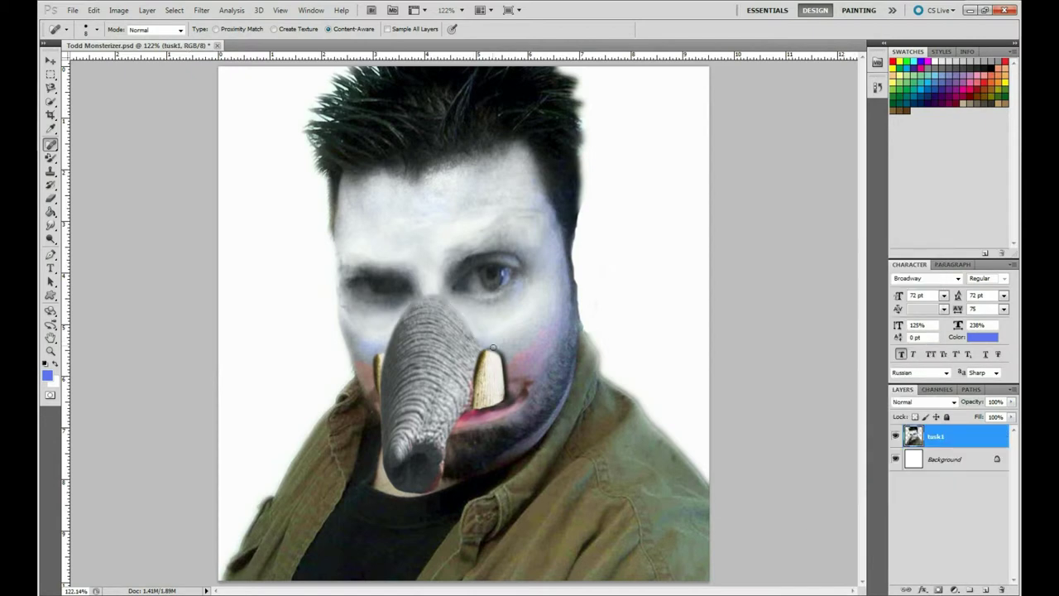
# Step: Scale the Tatooine photo to fill the canvas, place it beneath the portrait, and shift it right
pyautogui.hotkey('alt', 'Tab')
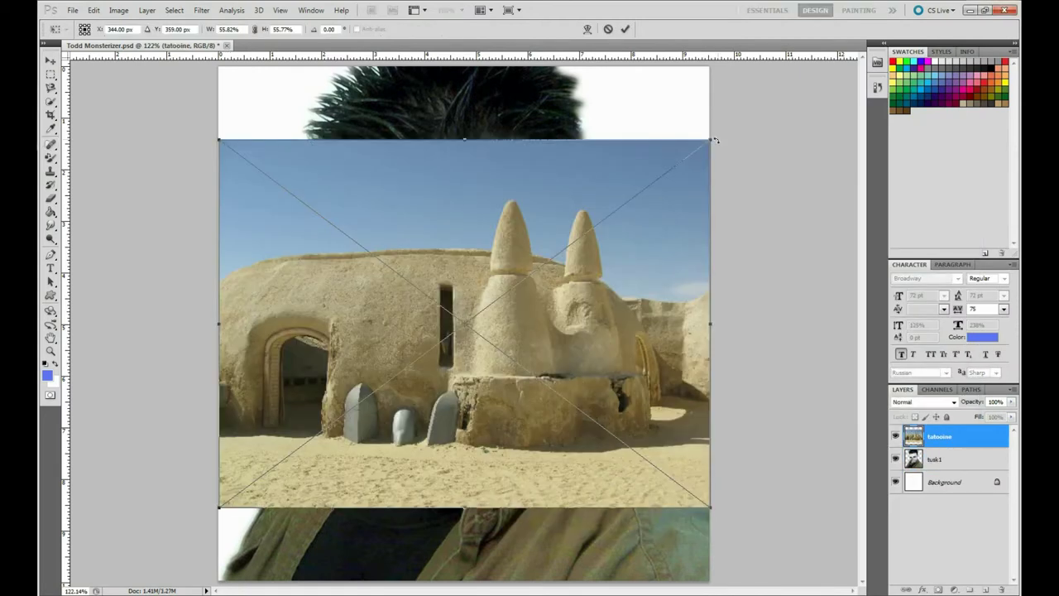
pyautogui.moveTo(716, 141); pyautogui.dragTo(861, 33)
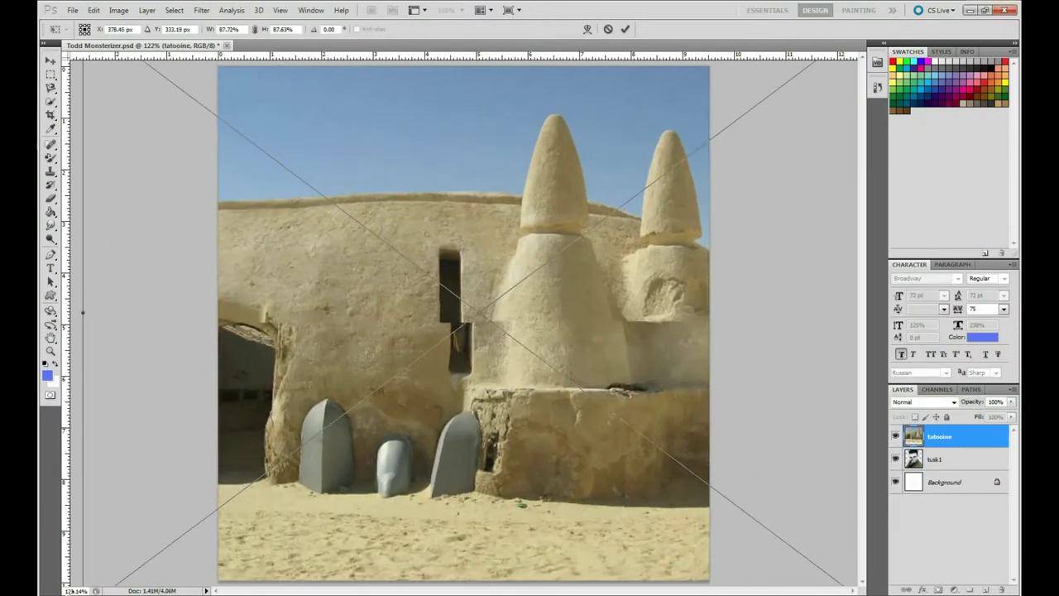
pyautogui.press('Return')
pyautogui.moveTo(960, 436)
pyautogui.mouseDown()
pyautogui.moveTo(966, 506)
pyautogui.moveTo(961, 470)
pyautogui.mouseUp()
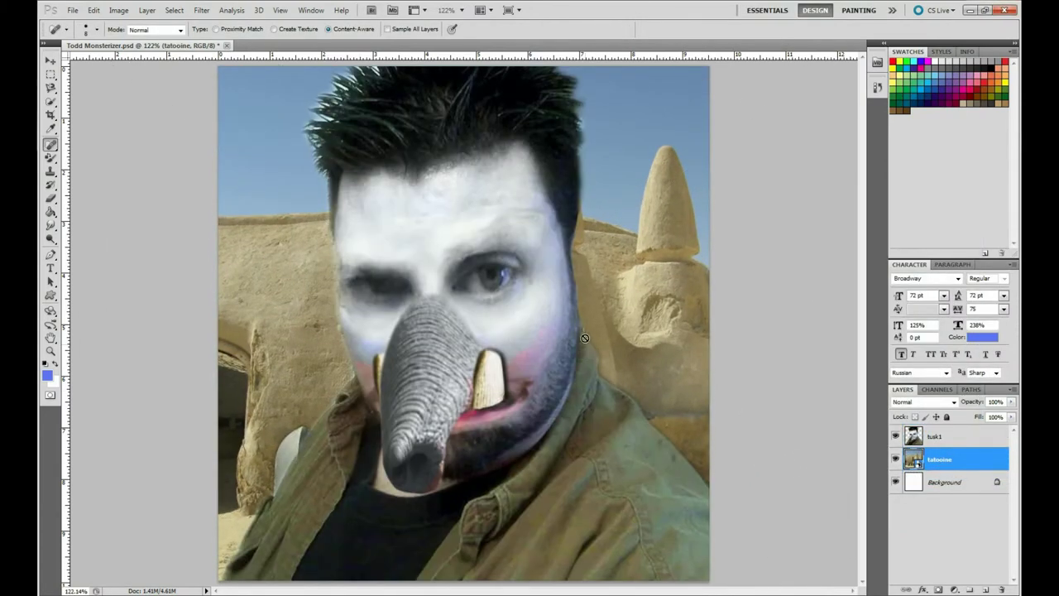
pyautogui.press('v')
pyautogui.moveTo(367, 208); pyautogui.dragTo(430, 227)
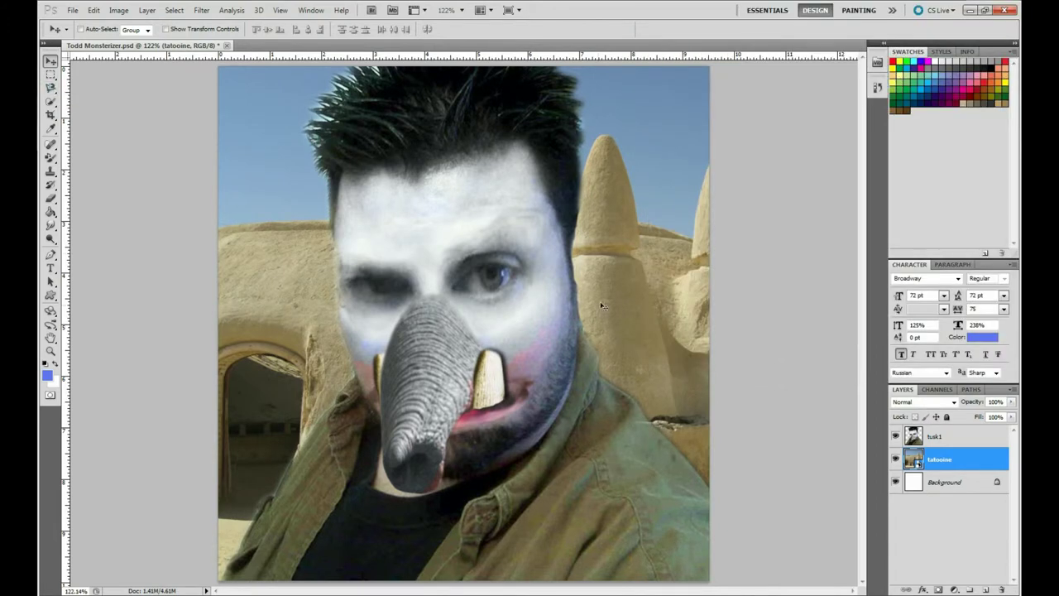
# Step: Select the Dodge tool and make the tusk1 layer active
pyautogui.hotkey('alt', ']')
pyautogui.click(51, 240)
pyautogui.click(95, 240)
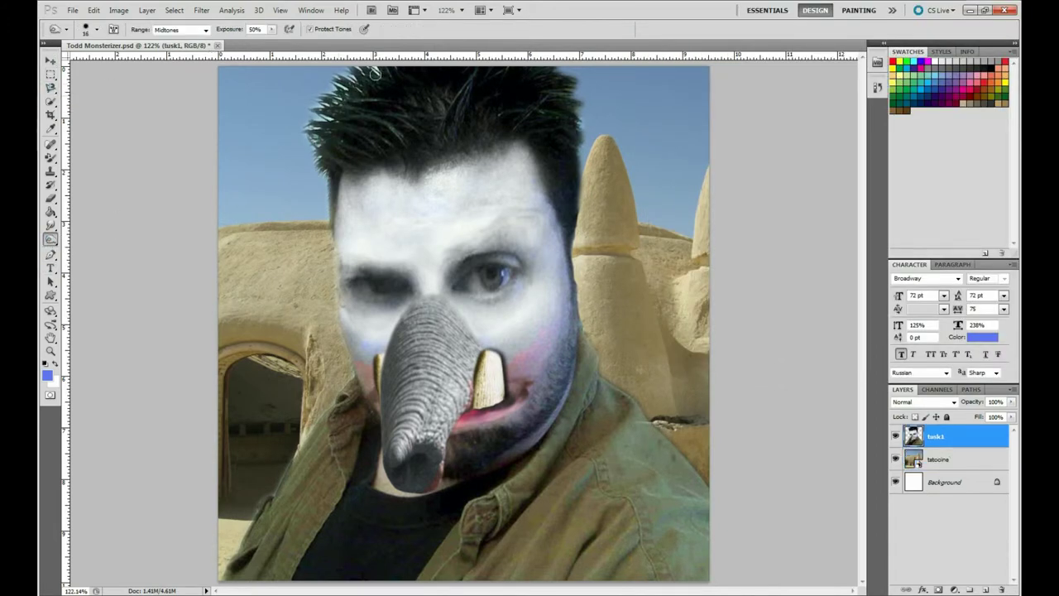
# Step: Deepen the portrait's shadows with Levels by raising the black point
pyautogui.click(94, 9)
pyautogui.click(273, 55)
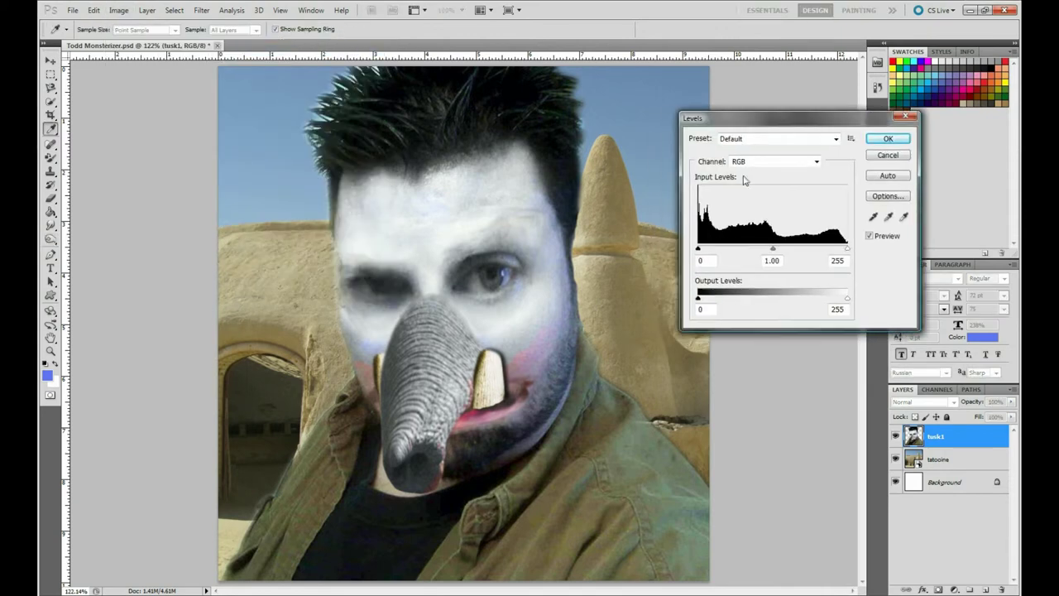
pyautogui.moveTo(698, 249); pyautogui.dragTo(720, 250)
pyautogui.press('Tab')
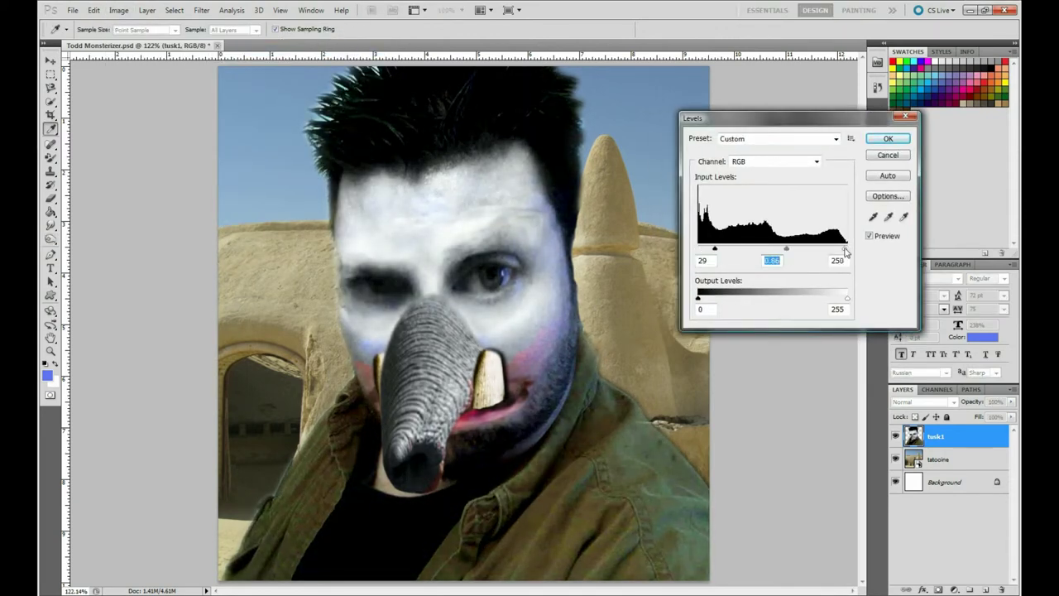
pyautogui.press('Tab')
pyautogui.press('Return')
# Step: Darken the portrait further with a Curves adjustment
pyautogui.hotkey('ctrl', 'm')
pyautogui.moveTo(776, 304); pyautogui.dragTo(776, 292)
pyautogui.click(825, 254)
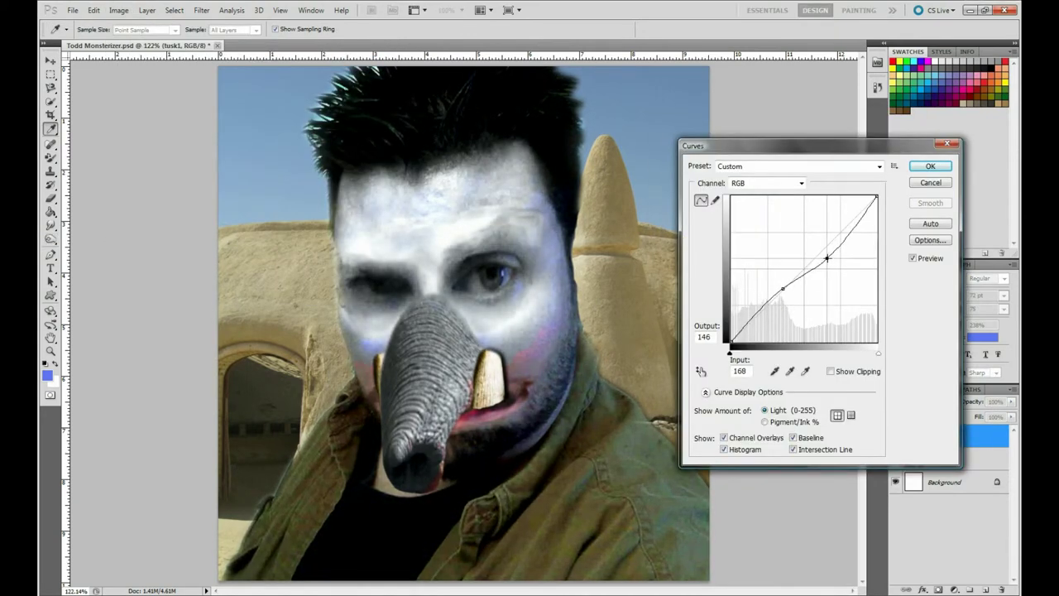
pyautogui.press('Return')
# Step: Tint the portrait with a blue Photo Filter and heal blemishes on the nose and cheek
pyautogui.click(119, 10)
pyautogui.click(272, 133)
pyautogui.click(747, 173)
pyautogui.click(745, 247)
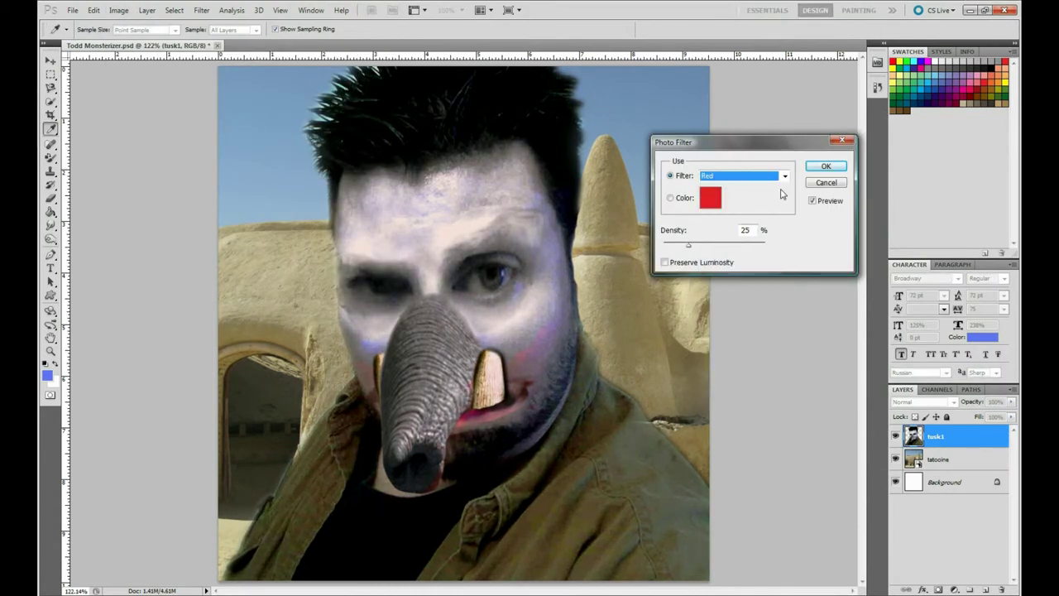
pyautogui.click(747, 173)
pyautogui.click(749, 221)
pyautogui.hotkey('alt', 'Tab')
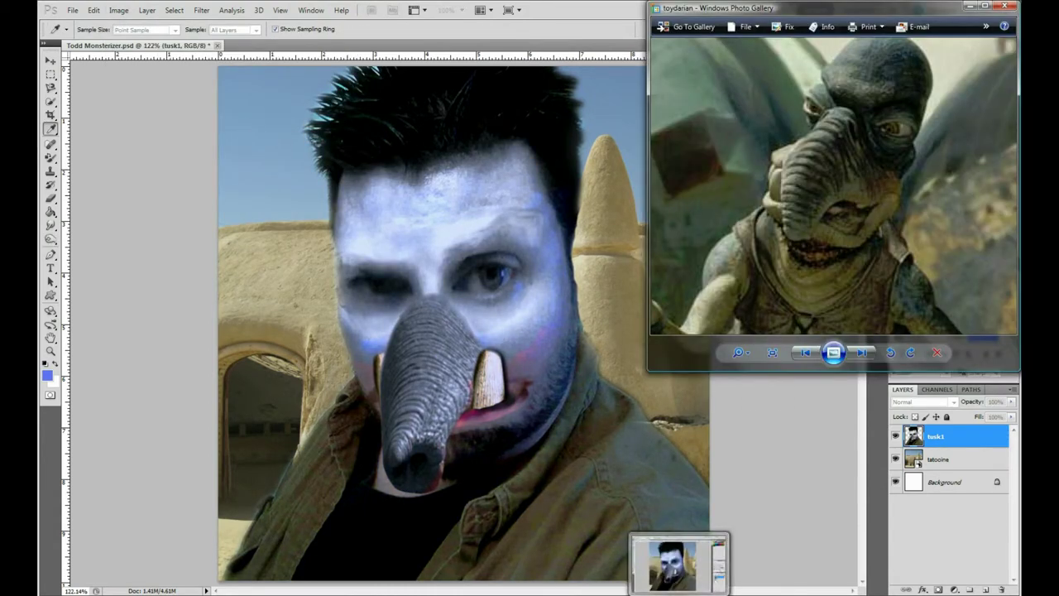
pyautogui.click(679, 593)
pyautogui.press('j')
pyautogui.moveTo(468, 328); pyautogui.dragTo(456, 313)
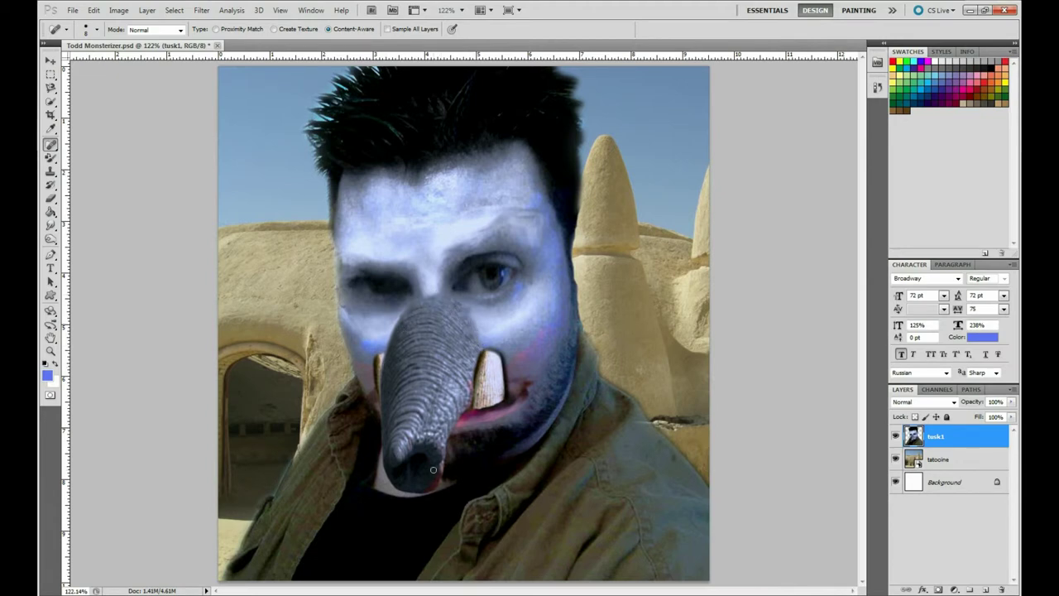
# Step: Place the alien ears photo as a layer below the portrait and shift it upward
pyautogui.click(305, 550)
pyautogui.moveTo(634, 288); pyautogui.dragTo(463, 332)
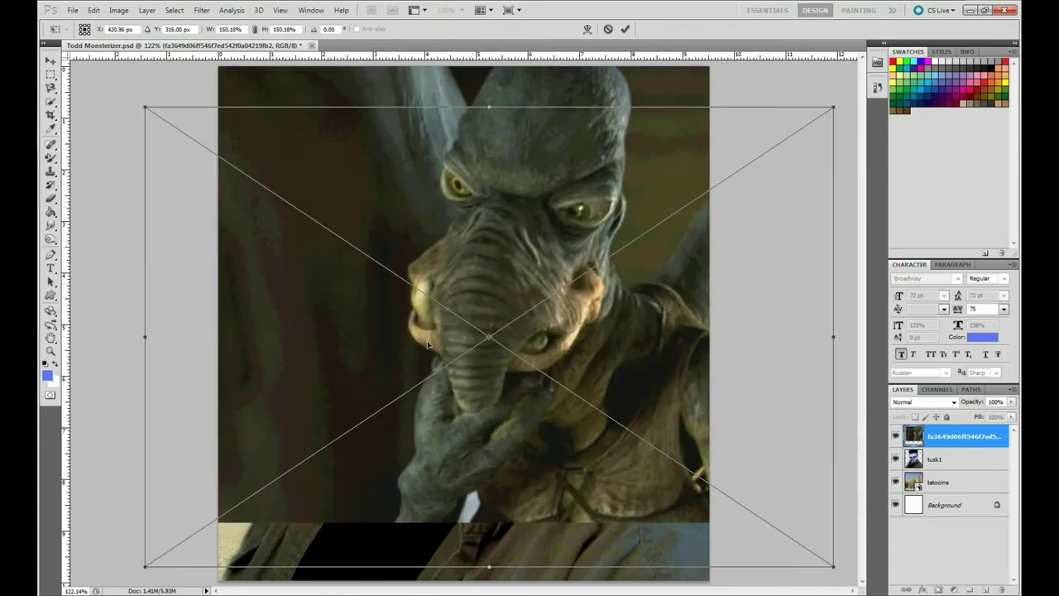
pyautogui.moveTo(237, 171); pyautogui.dragTo(91, 104)
pyautogui.click(626, 30)
pyautogui.hotkey('ctrl', '[')
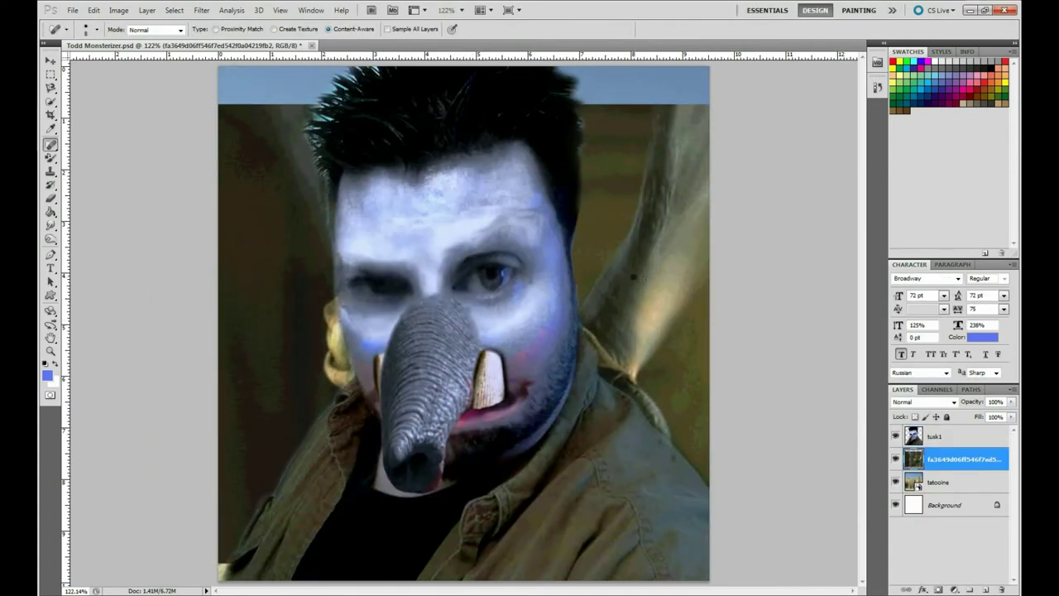
pyautogui.press('v')
pyautogui.moveTo(637, 329); pyautogui.dragTo(579, 348)
# Step: Free Transform the alien ears layer, stretching it larger upward and to the right
pyautogui.hotkey('ctrl', 't')
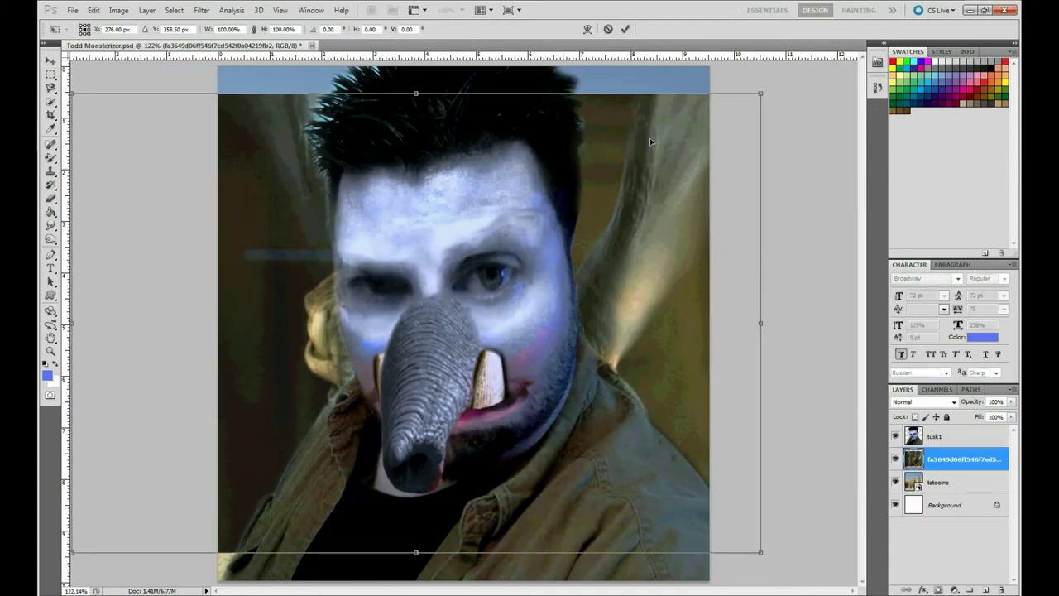
pyautogui.moveTo(650, 137)
pyautogui.mouseDown()
pyautogui.moveTo(547, 381)
pyautogui.moveTo(144, 111)
pyautogui.mouseUp()
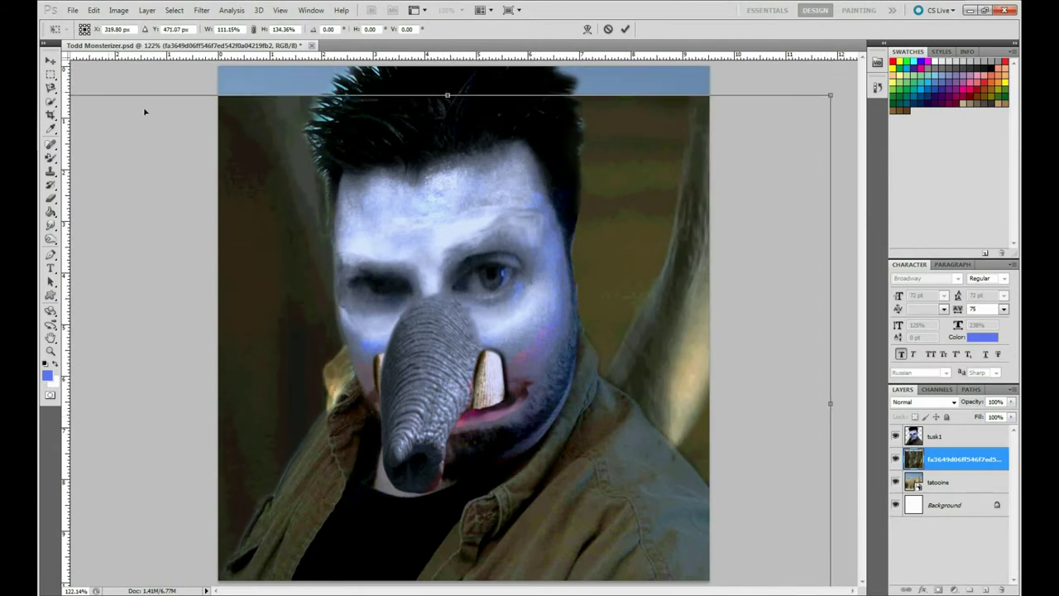
pyautogui.moveTo(840, 92); pyautogui.dragTo(855, 61)
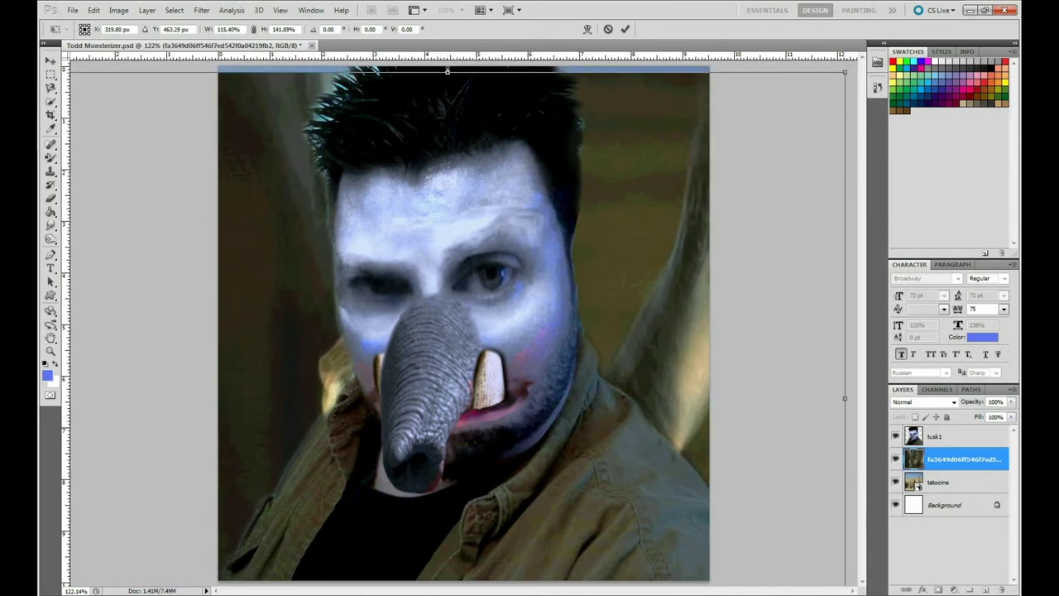
pyautogui.press('Return')
pyautogui.click(50, 198)
# Step: Quick Select the alien photo's background with an 89-pixel brush, excluding the figure
pyautogui.click(51, 101)
pyautogui.hotkey('ctrl', 'shift', 'd')
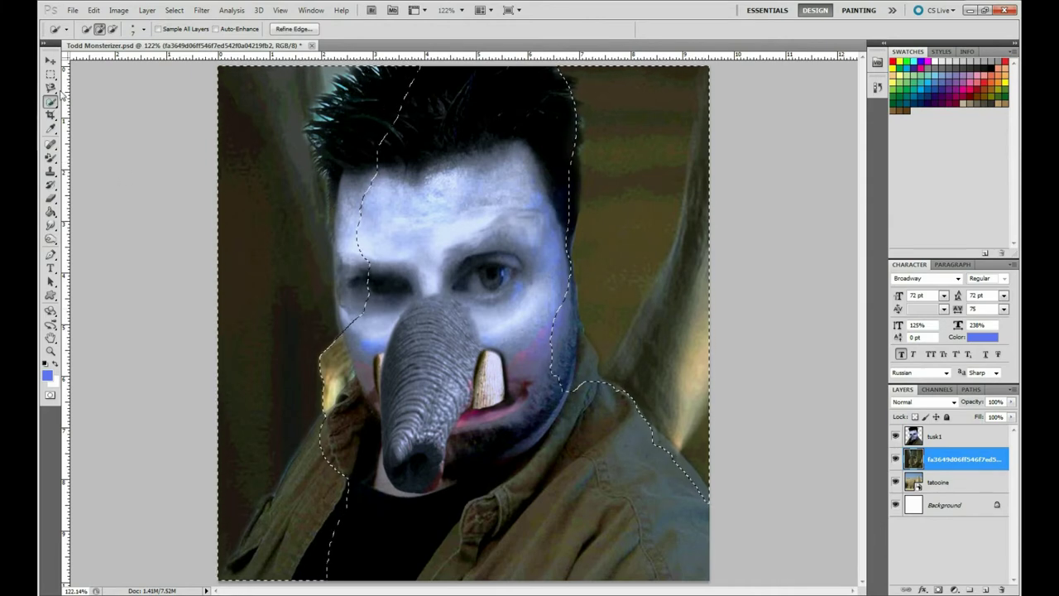
pyautogui.moveTo(340, 365); pyautogui.dragTo(590, 278)
pyautogui.click(136, 29)
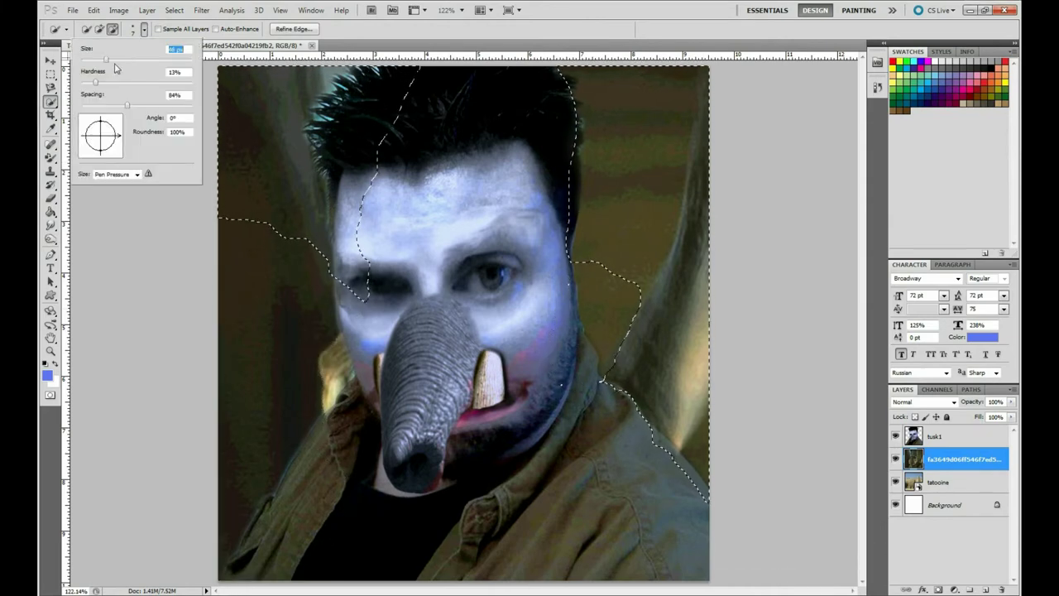
pyautogui.moveTo(629, 248); pyautogui.dragTo(591, 95)
pyautogui.moveTo(273, 91)
pyautogui.mouseDown()
pyautogui.moveTo(260, 201)
pyautogui.moveTo(284, 106)
pyautogui.mouseUp()
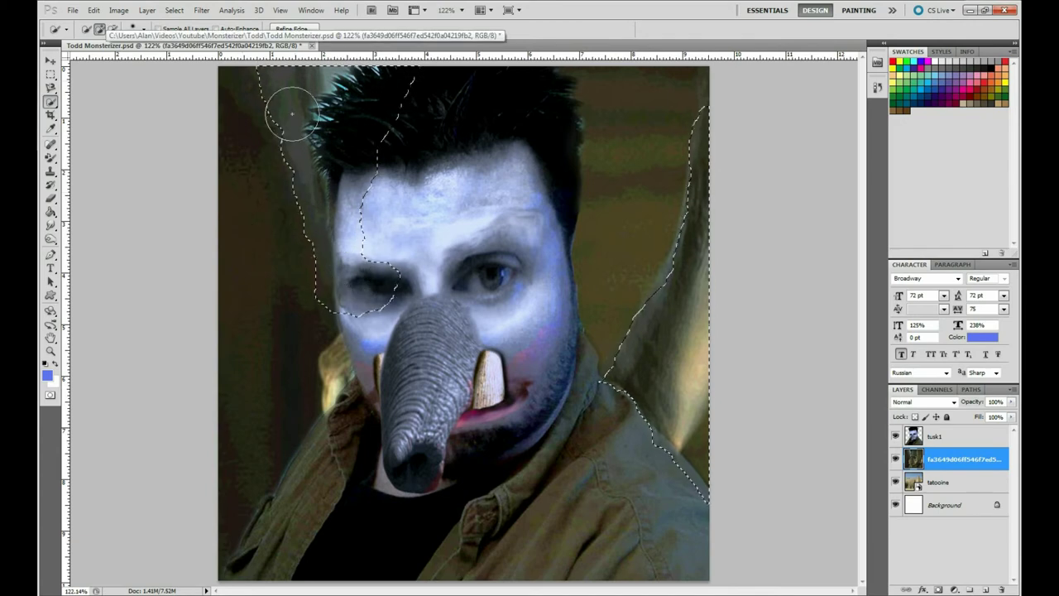
pyautogui.moveTo(697, 223); pyautogui.dragTo(726, 466)
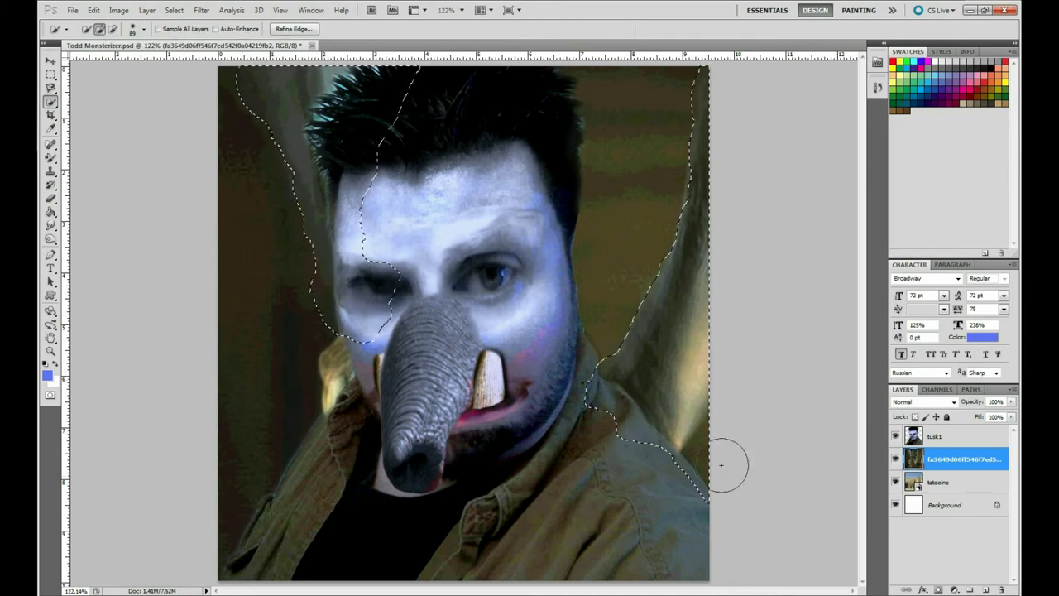
# Step: Refine the selection edge and delete the alien photo's background so the desert shows through
pyautogui.hotkey('ctrl', 'alt', 'r')
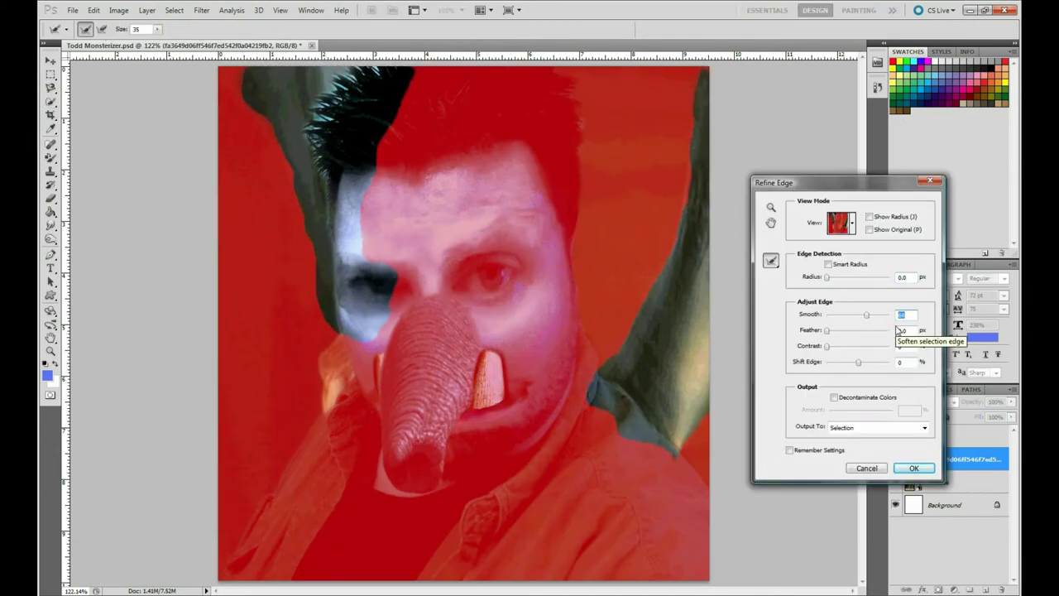
pyautogui.click(914, 467)
pyautogui.click(173, 10)
pyautogui.click(192, 39)
pyautogui.press('Delete')
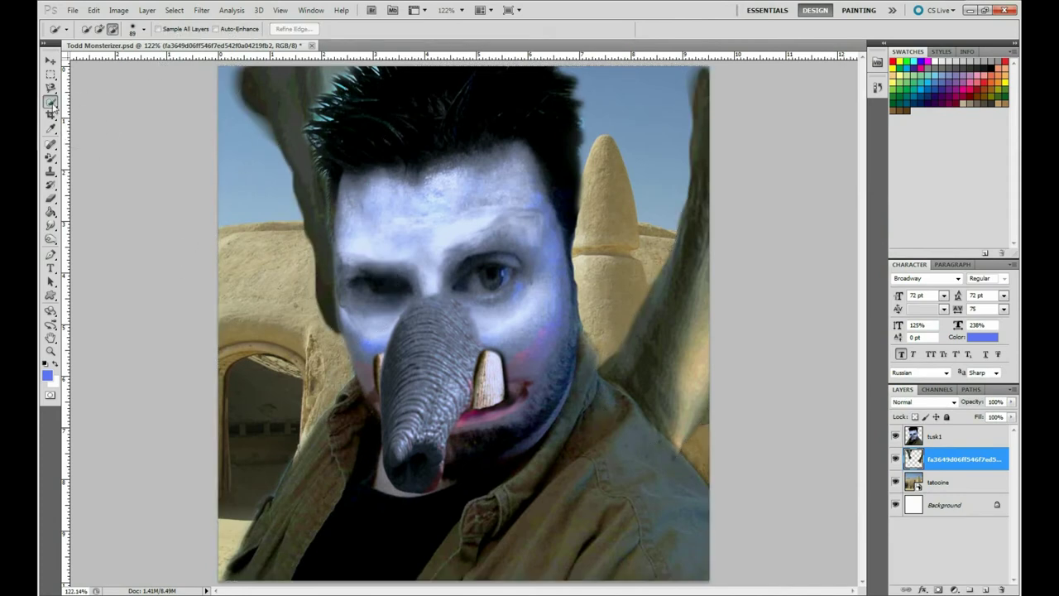
# Step: Pick the Brush tool and the tusk1 layer for touch-up painting along the hair
pyautogui.hotkey('alt', ']')
pyautogui.press('b')
pyautogui.click(96, 29)
# Step: Check the hair close up, fit the image on screen, and compare with the Toydarian reference
pyautogui.moveTo(315, 166); pyautogui.dragTo(365, 165)
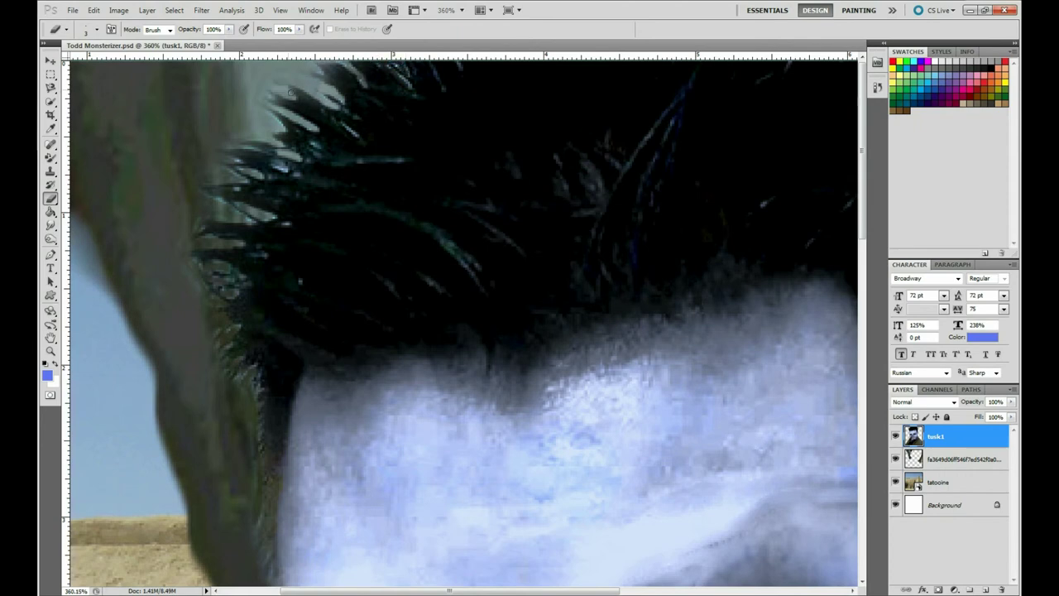
pyautogui.click(281, 10)
pyautogui.click(307, 114)
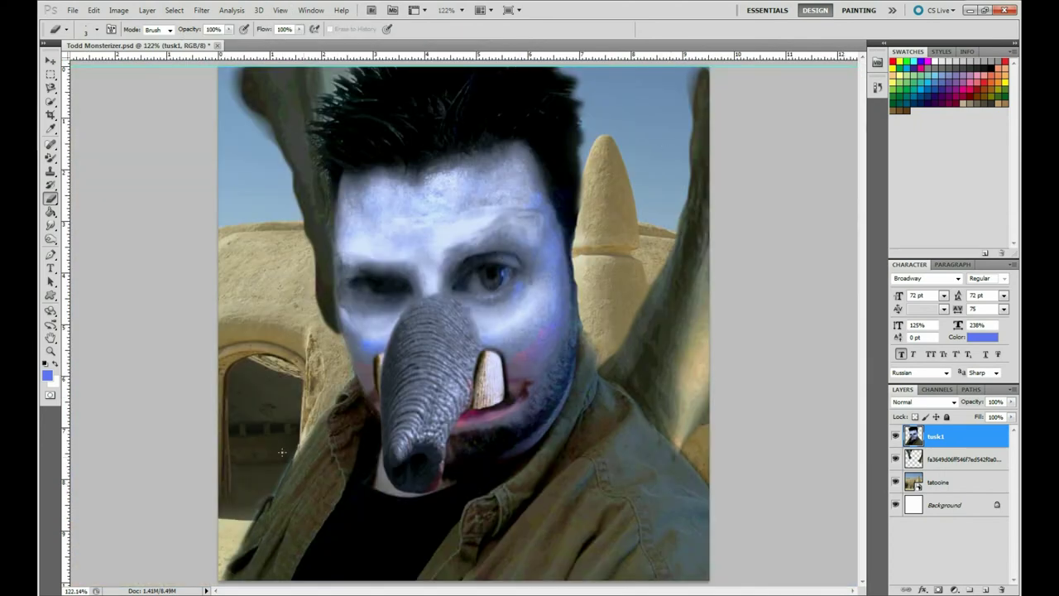
pyautogui.hotkey('alt', 'Tab')
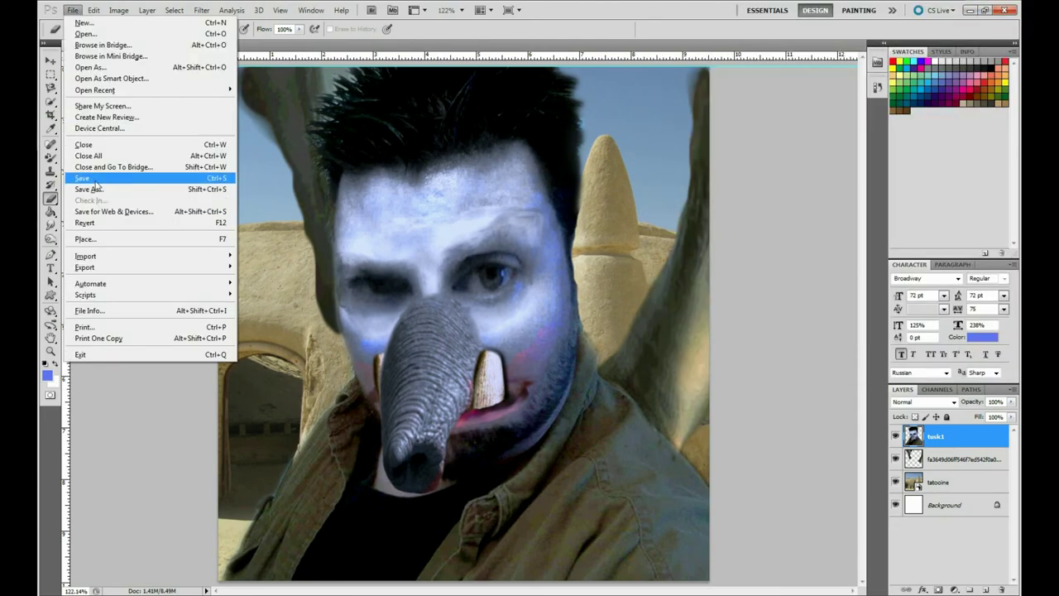